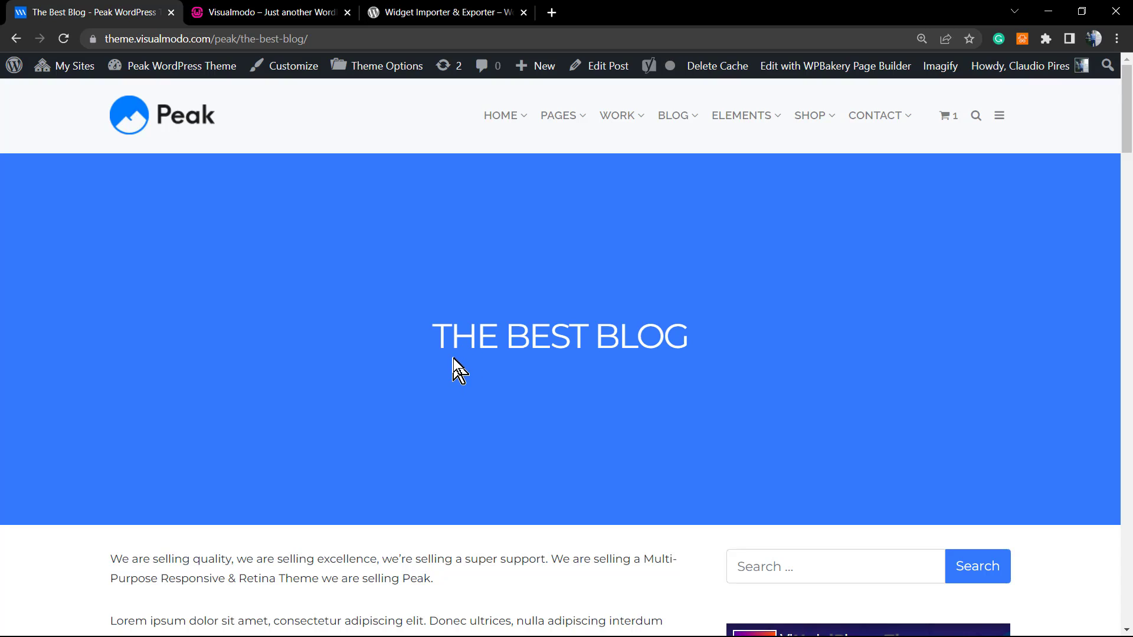
# Look through the sidebar widgets of The Best Blog post, from the search box to the tags and social links.
pyautogui.scroll(-1, 451, 356)
pyautogui.scroll(1, 450, 348)
pyautogui.scroll(-4, 620, 368)
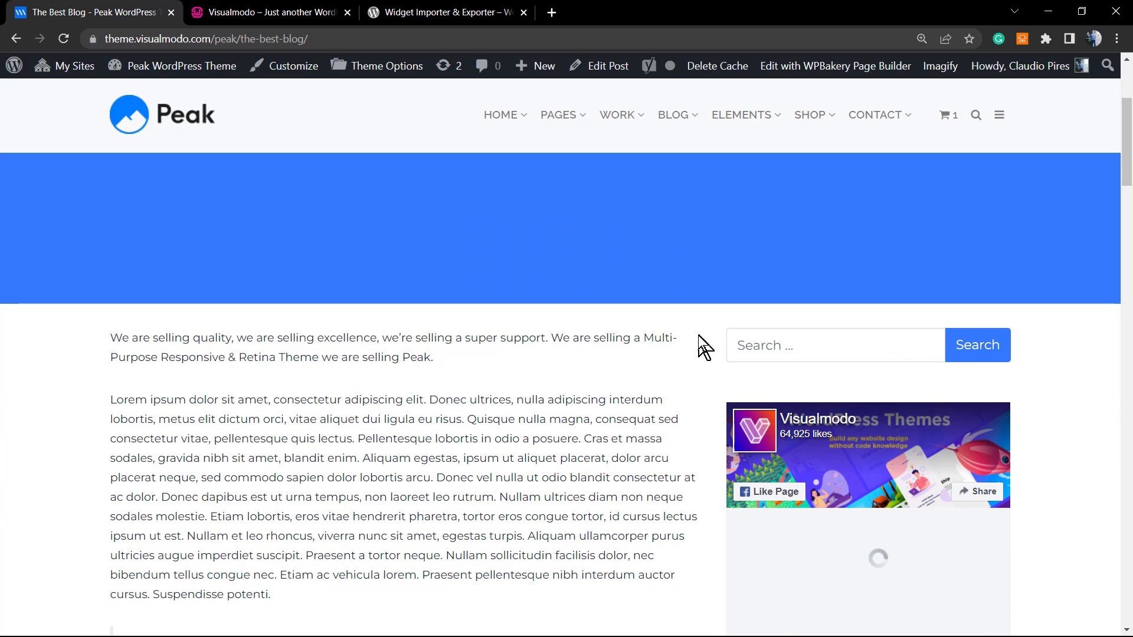
pyautogui.scroll(-2, 698, 335)
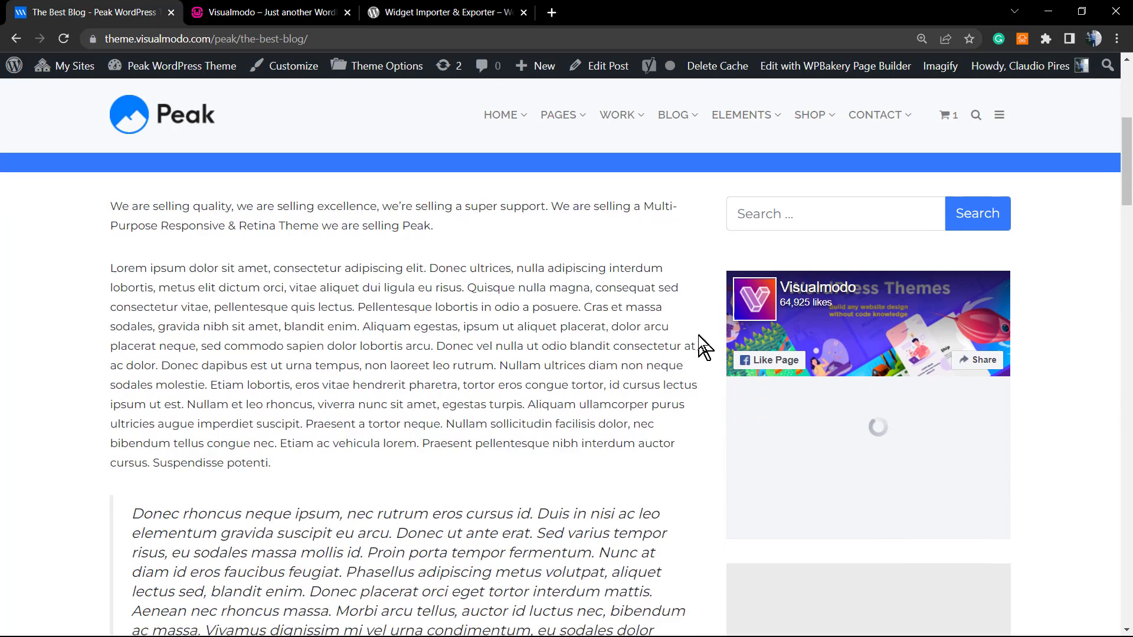
pyautogui.scroll(2, 699, 335)
pyautogui.scroll(-1, 907, 345)
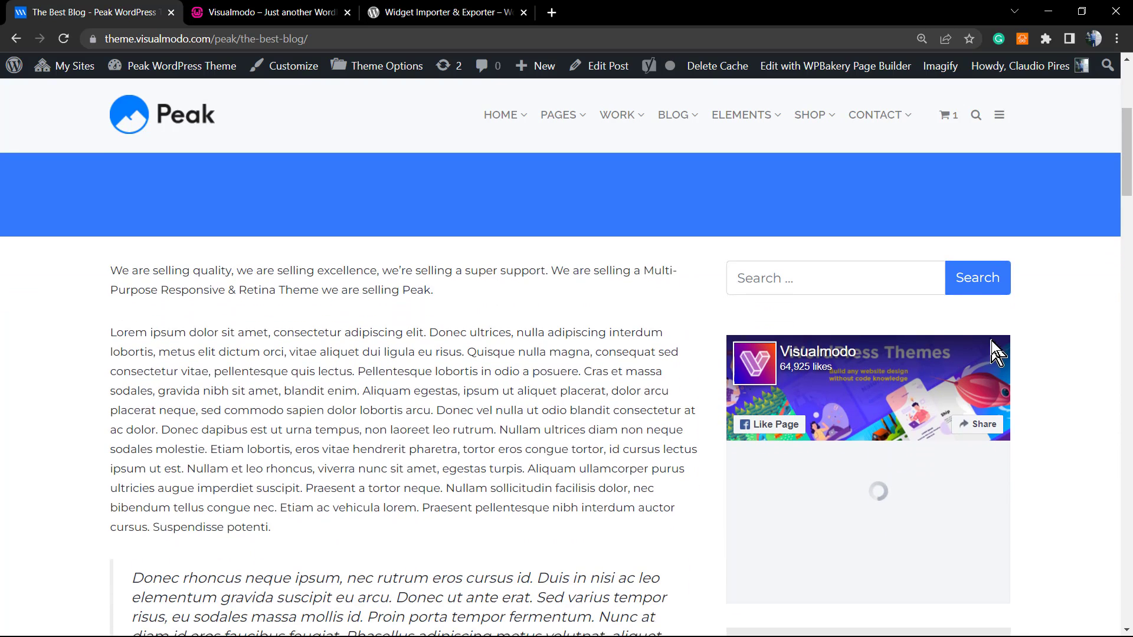
pyautogui.scroll(-2, 975, 334)
pyautogui.scroll(-6, 1017, 362)
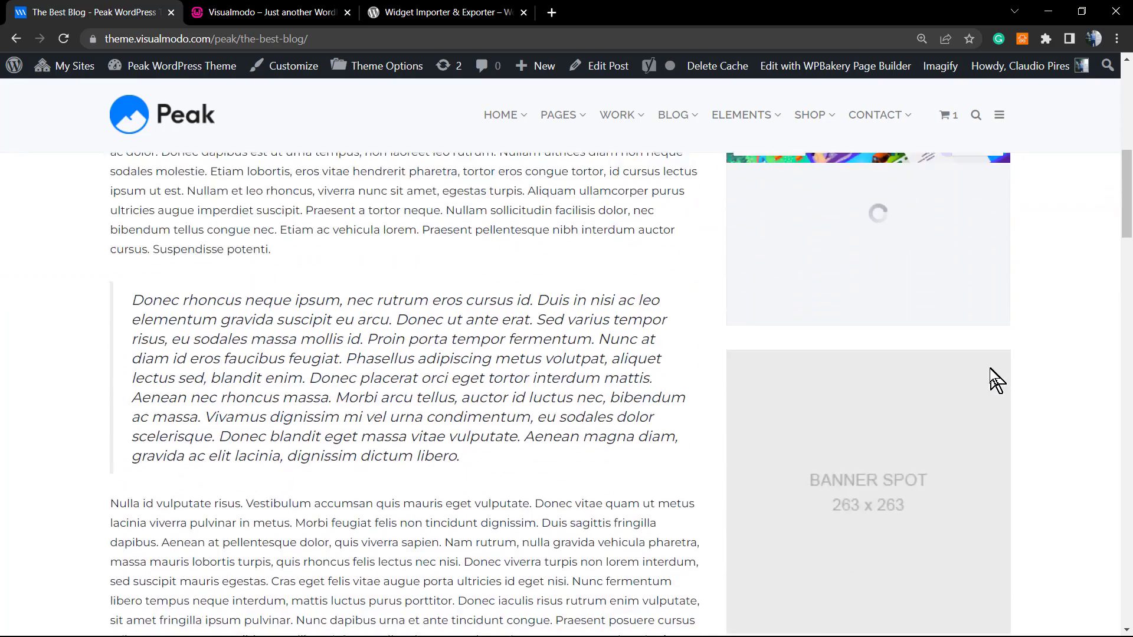
pyautogui.scroll(-2, 761, 383)
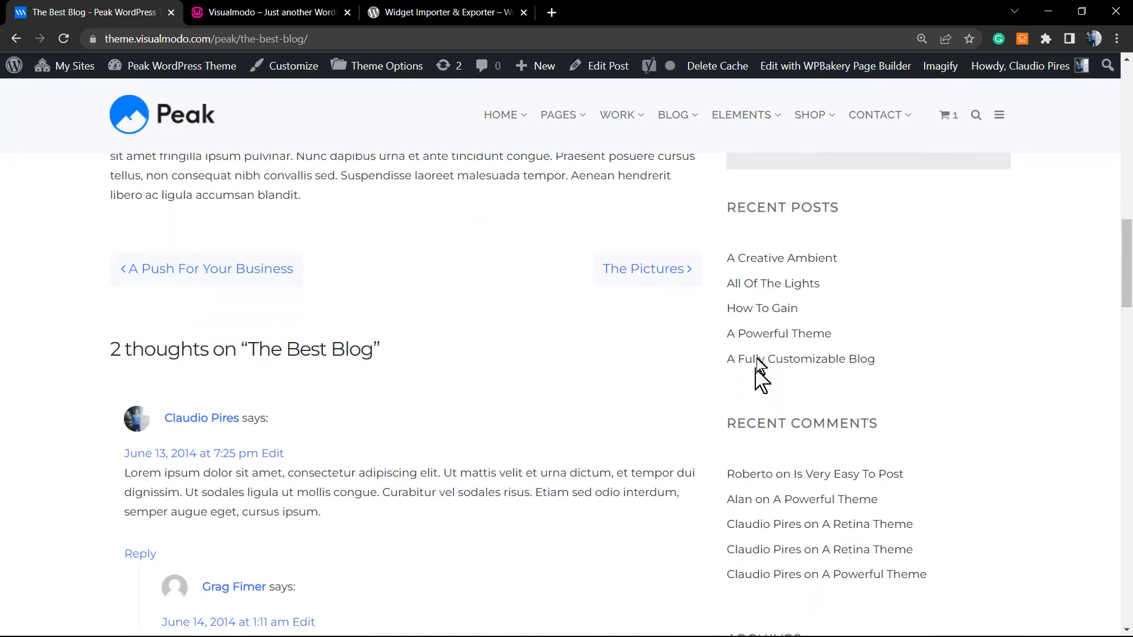
pyautogui.scroll(-1, 815, 368)
pyautogui.scroll(-7, 813, 364)
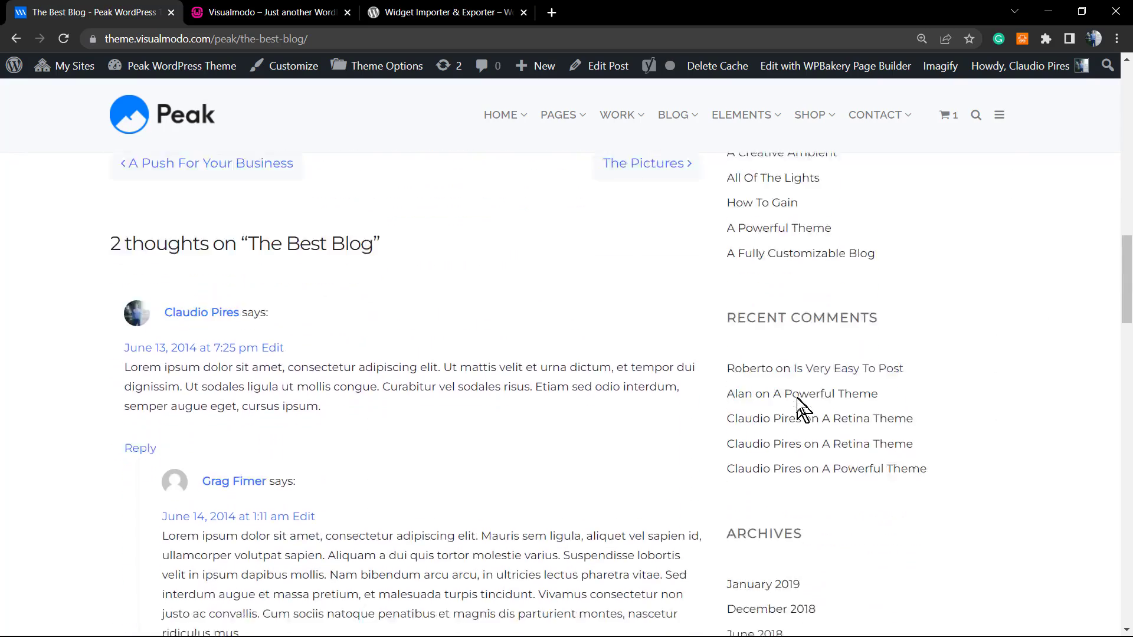
pyautogui.scroll(-4, 784, 404)
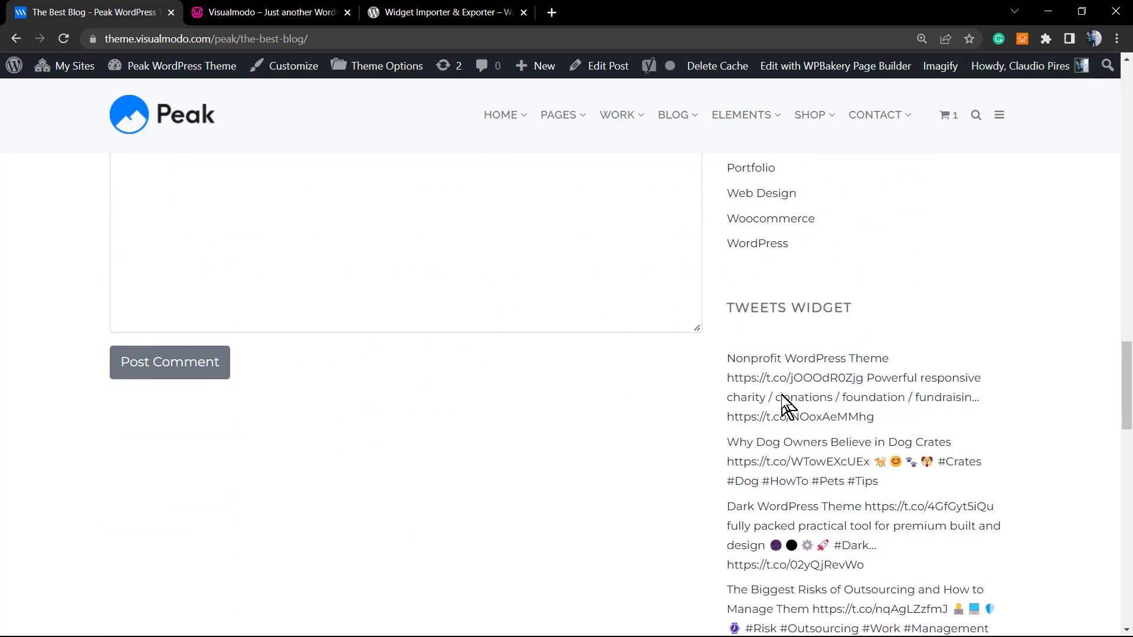
pyautogui.scroll(-1, 777, 291)
pyautogui.scroll(-12, 801, 298)
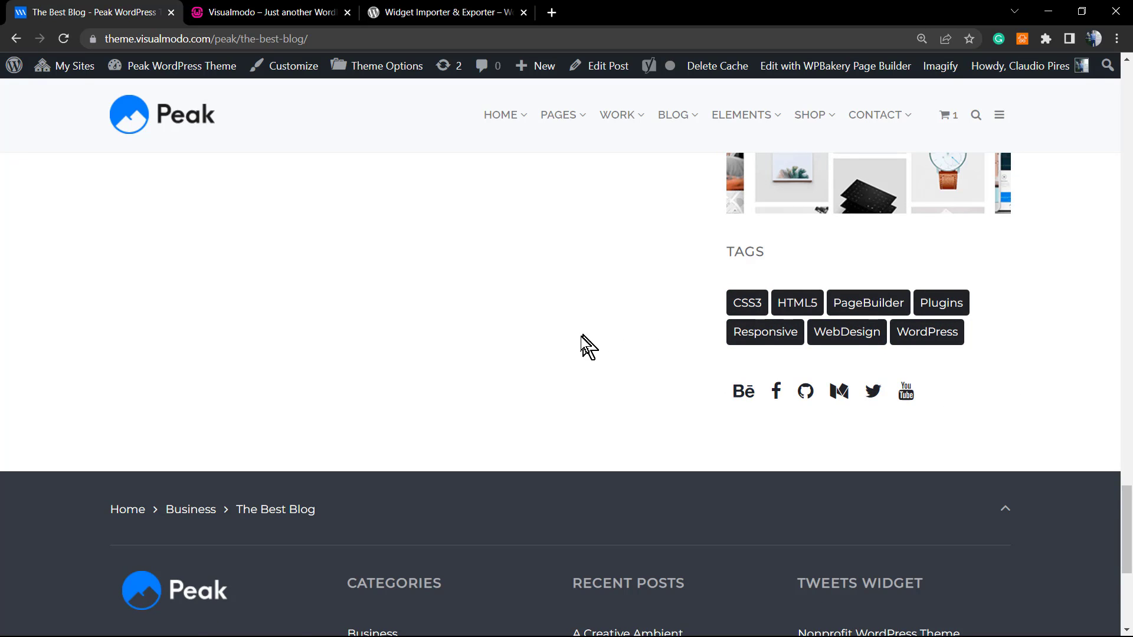
# Examine the footer widgets of the post page: the Peak description, categories, recent posts and tweets.
pyautogui.scroll(-5, 578, 339)
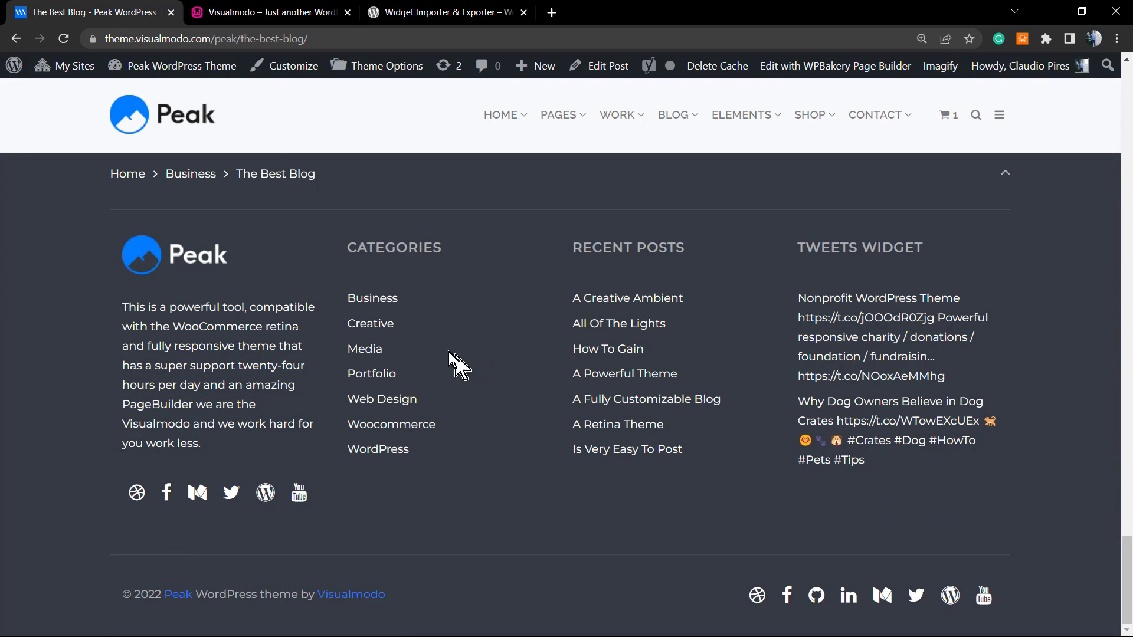
pyautogui.moveTo(122, 328); pyautogui.dragTo(911, 458)
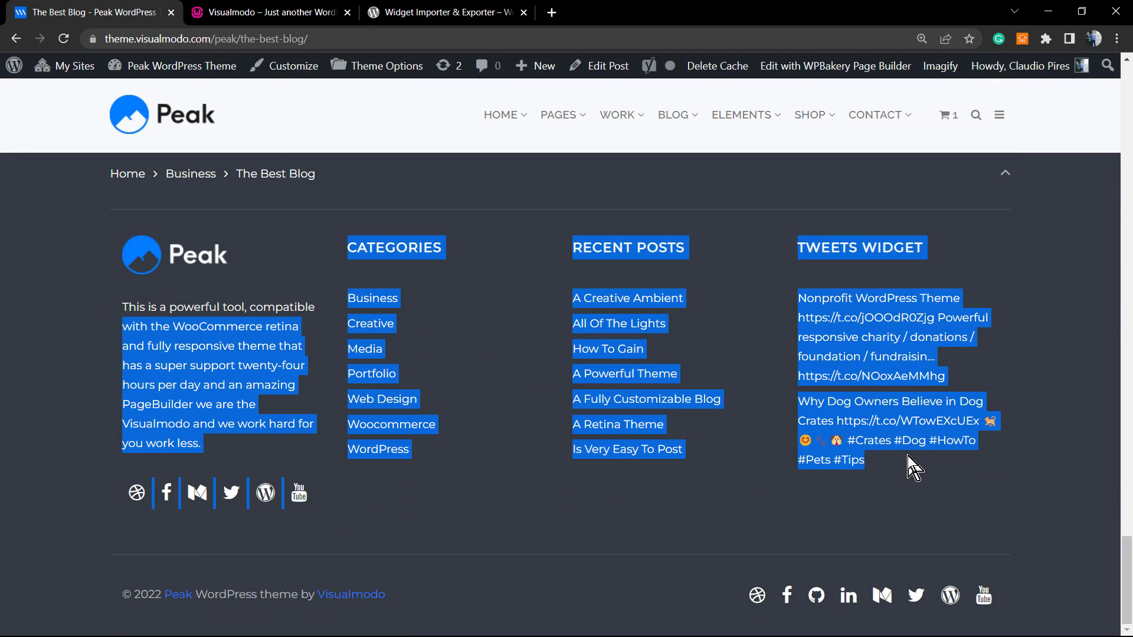
pyautogui.click(486, 501)
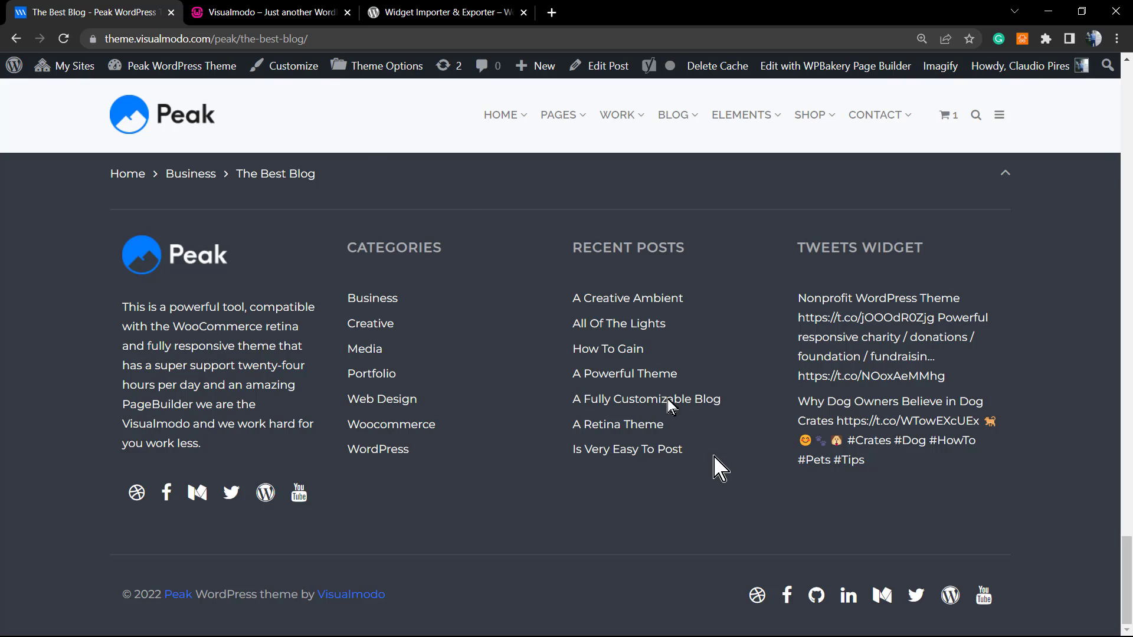
# Switch to the local Visualmodo site and open its Widgets management page.
pyautogui.moveTo(162, 69)
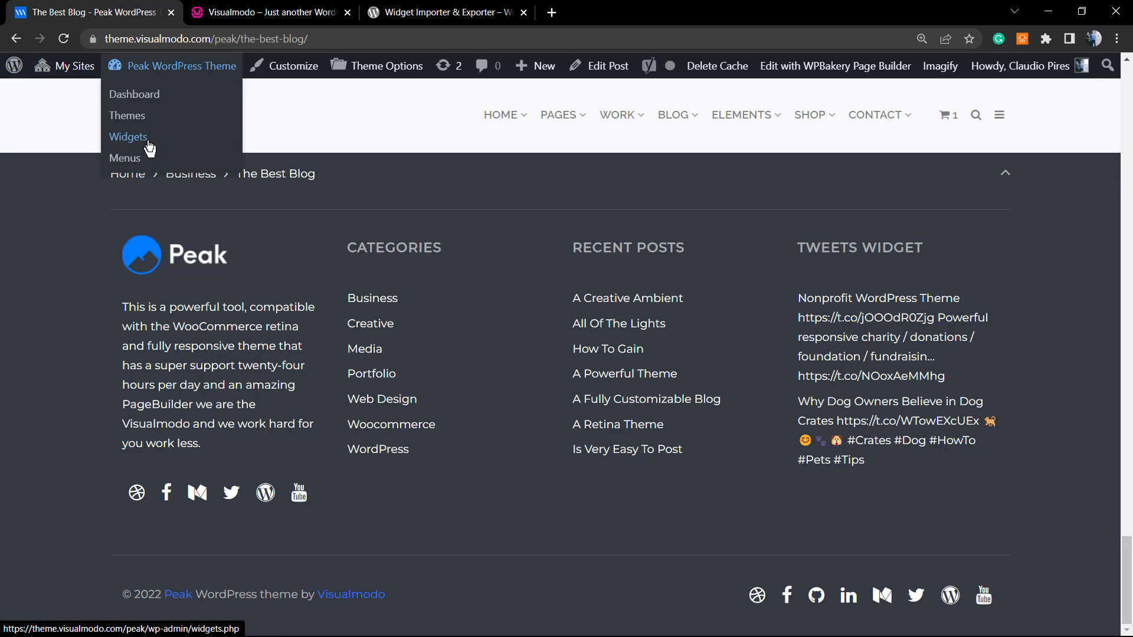
pyautogui.click(247, 13)
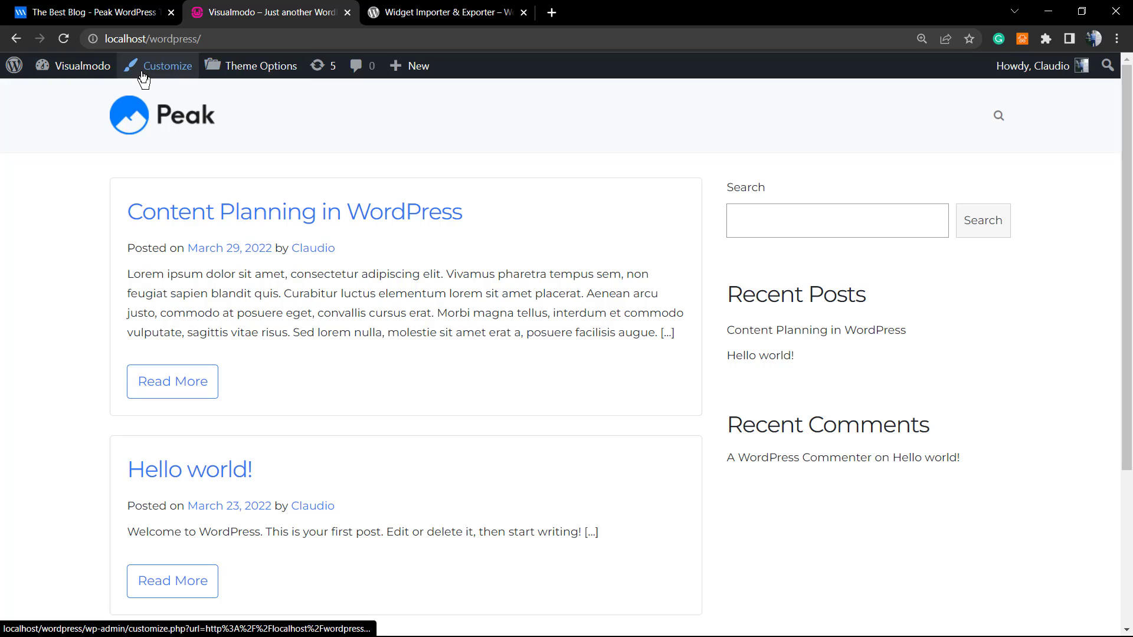
pyautogui.moveTo(82, 66)
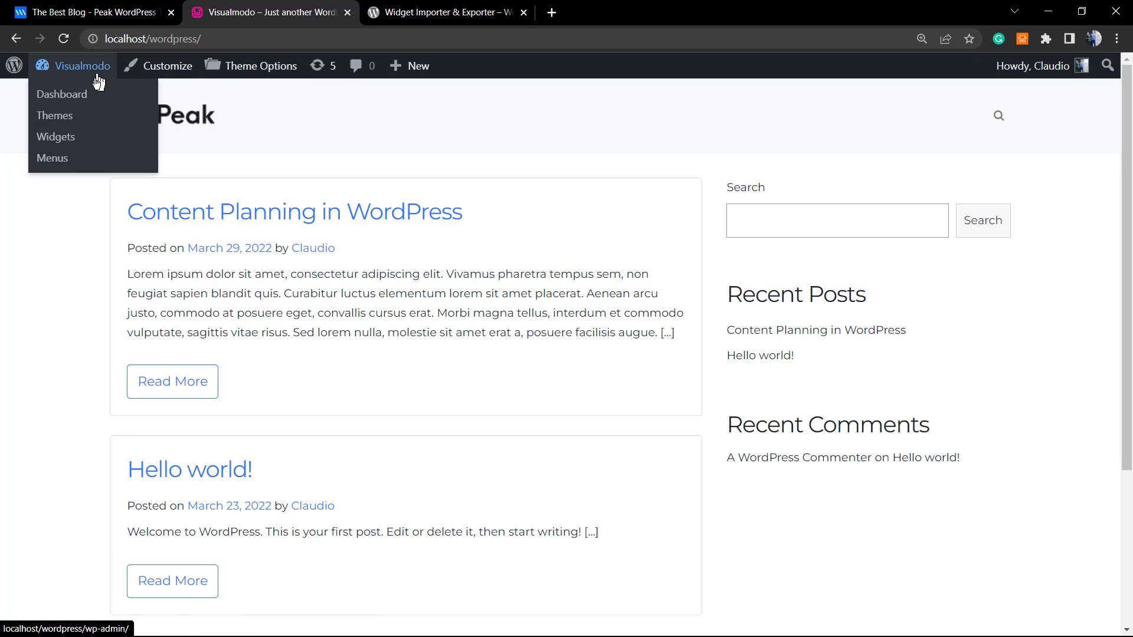
pyautogui.click(81, 146)
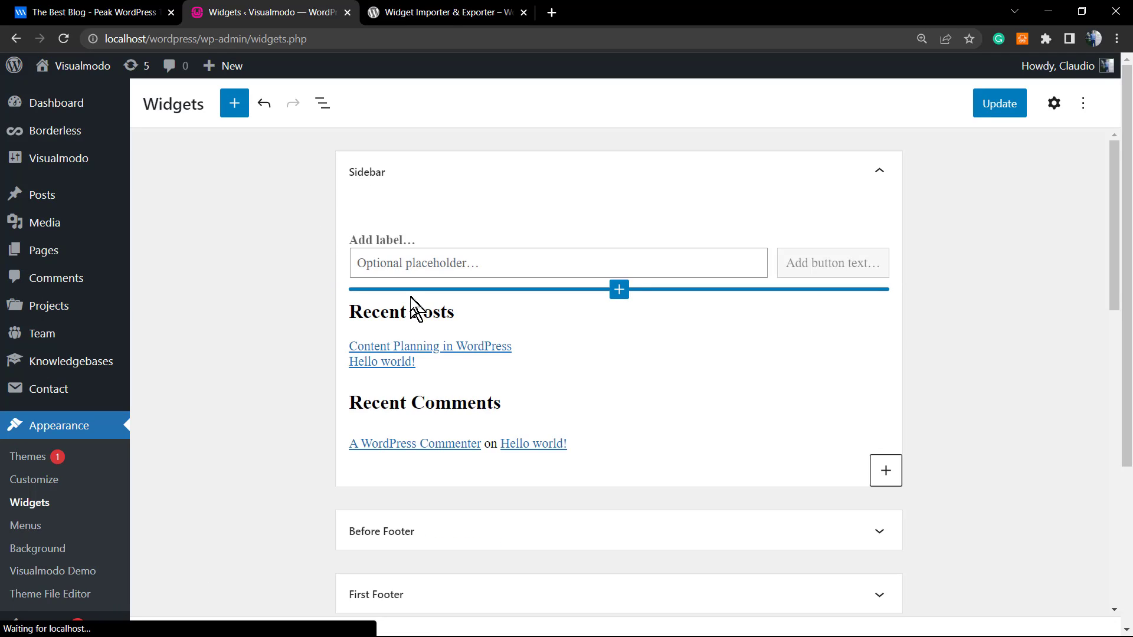
# Compare the Peak demo's footer widgets with the widget areas available on the local site's Widgets page.
pyautogui.click(91, 12)
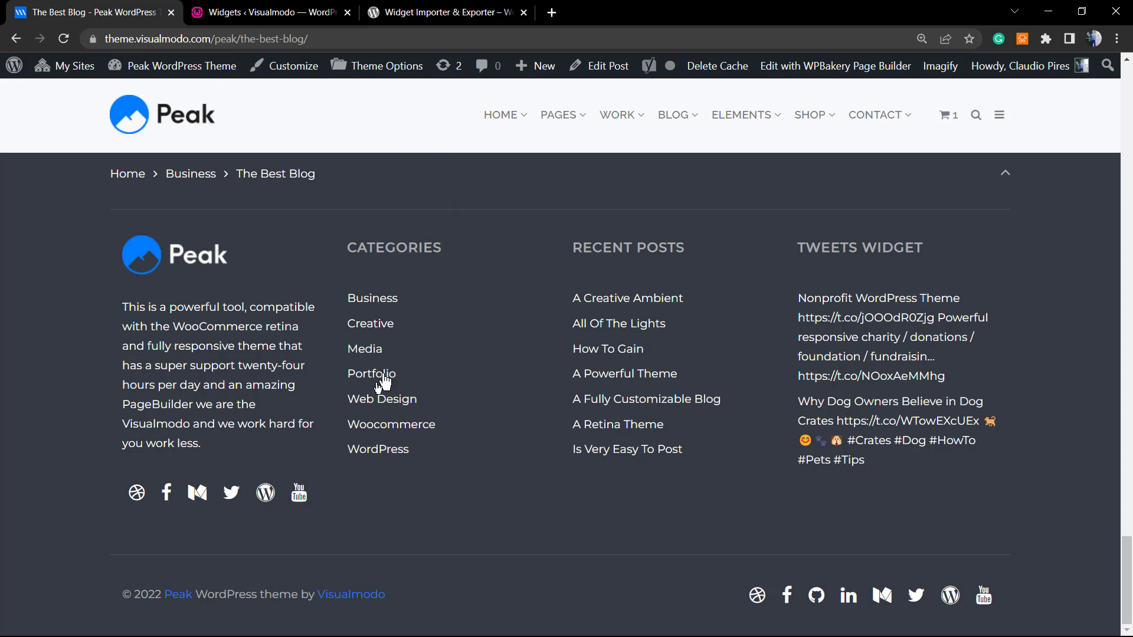
pyautogui.click(259, 13)
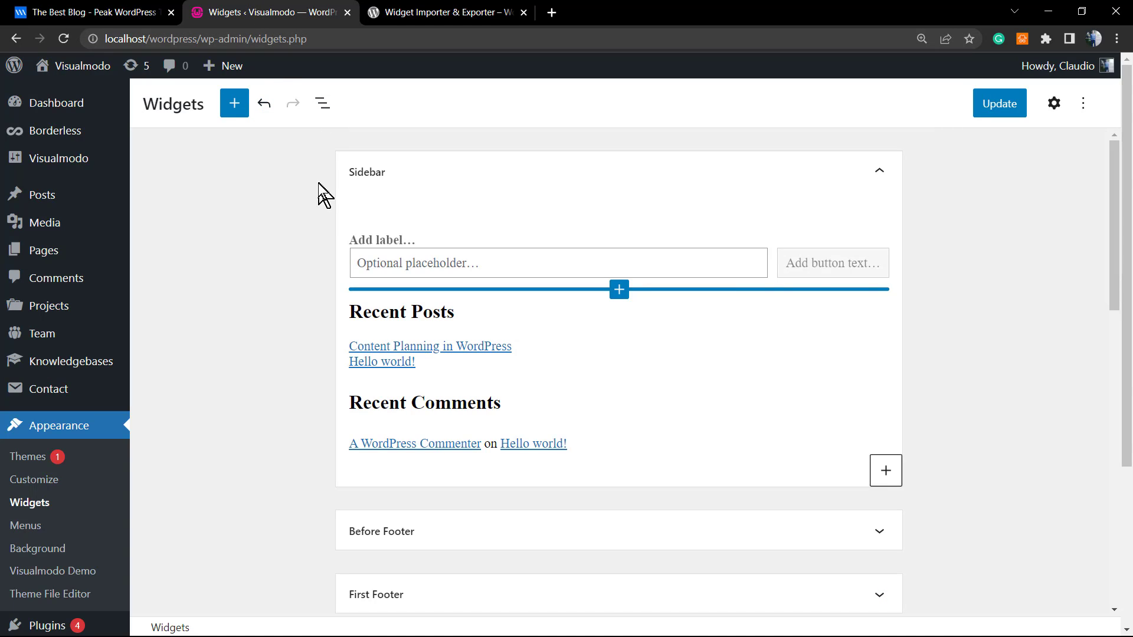
pyautogui.scroll(-15, 437, 301)
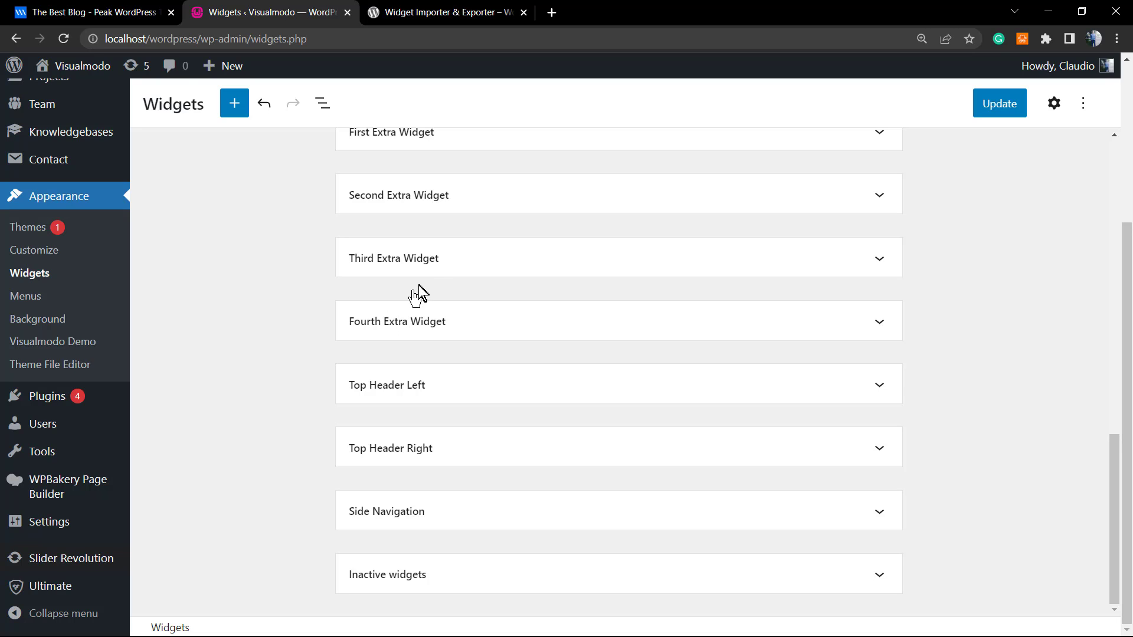
pyautogui.scroll(10, 443, 281)
pyautogui.scroll(2, 440, 295)
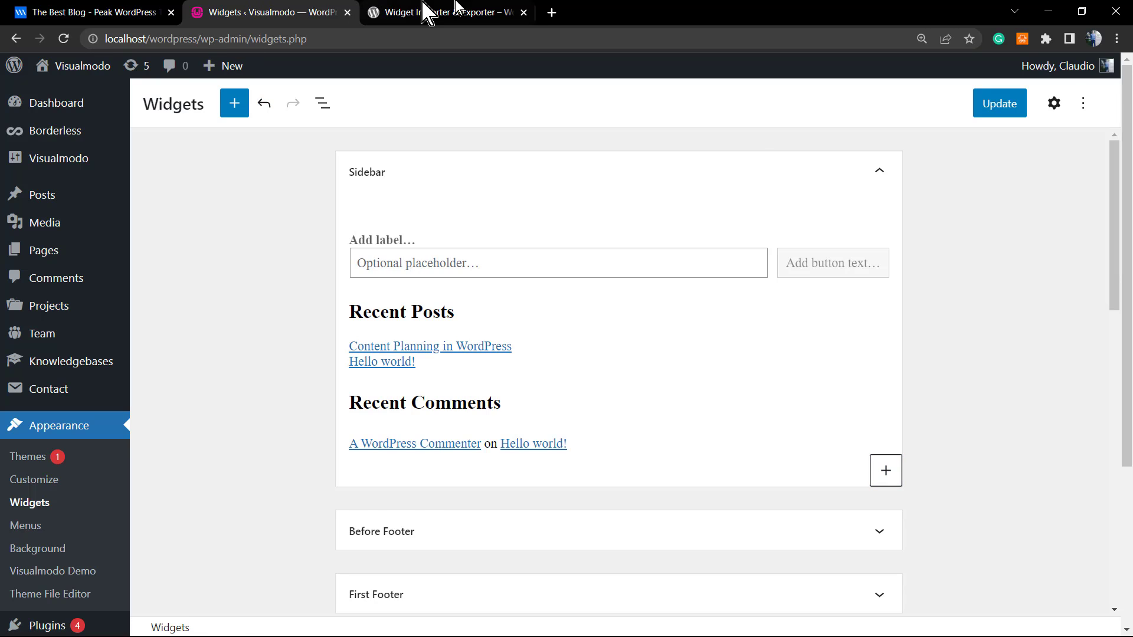
# Review the Widget Importer & Exporter page on WordPress.org, including its description and active installations.
pyautogui.click(439, 11)
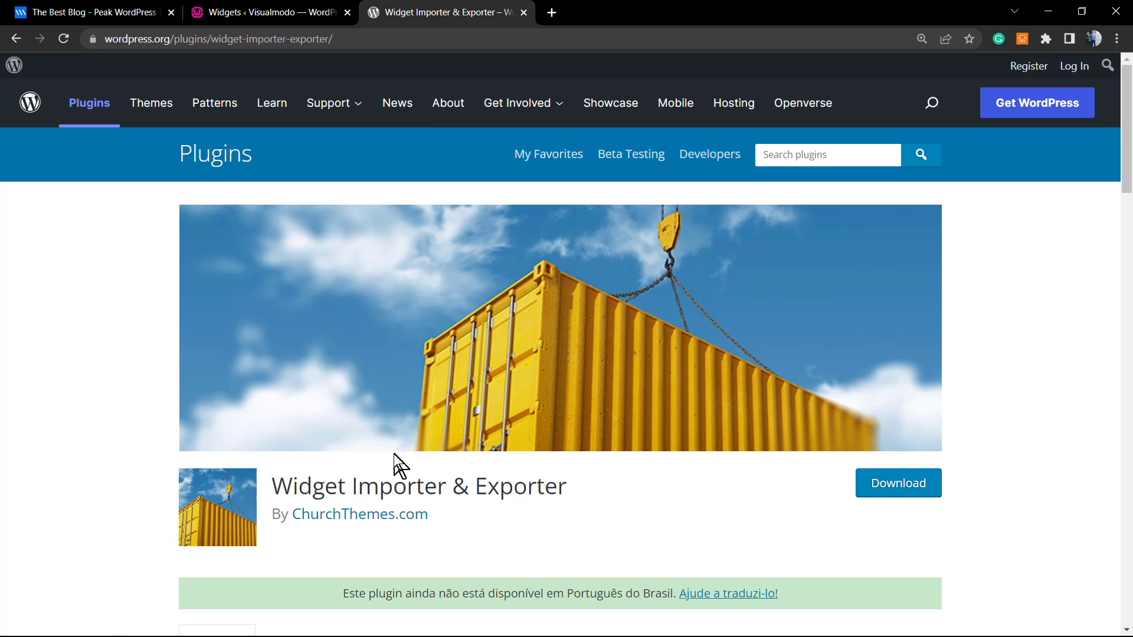
pyautogui.tripleClick(413, 481)
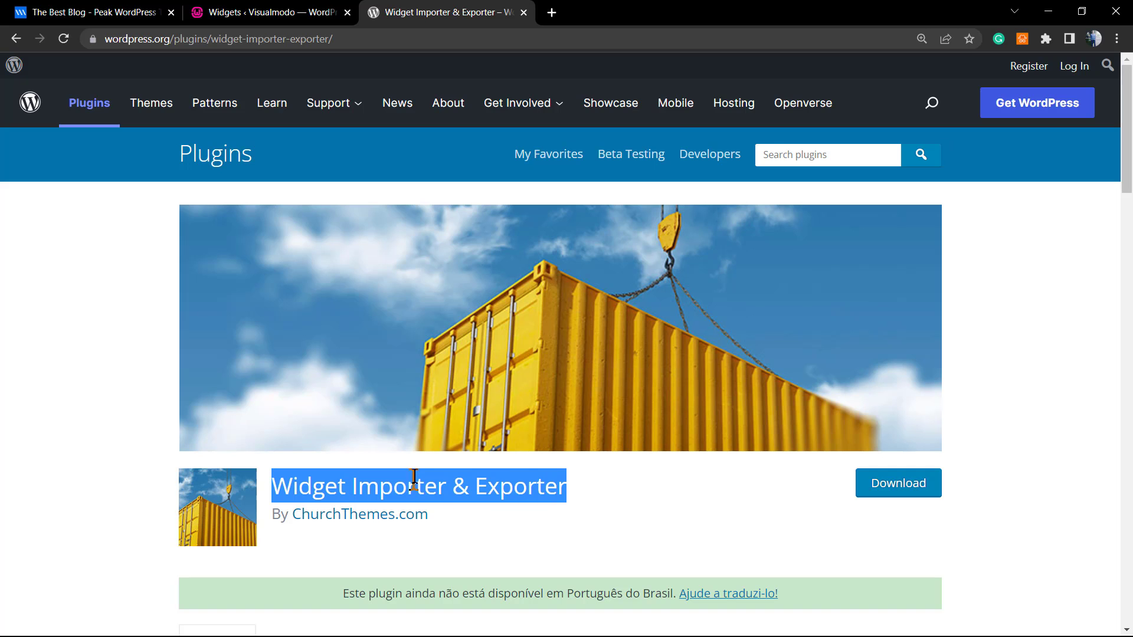
pyautogui.scroll(-10, 589, 475)
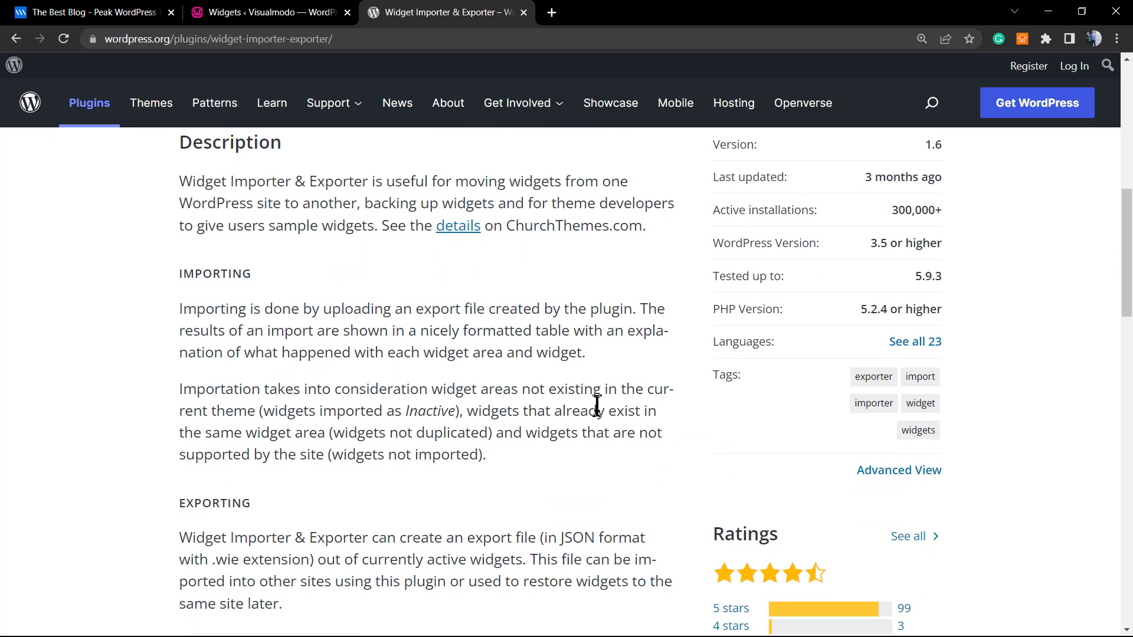
pyautogui.scroll(2, 804, 436)
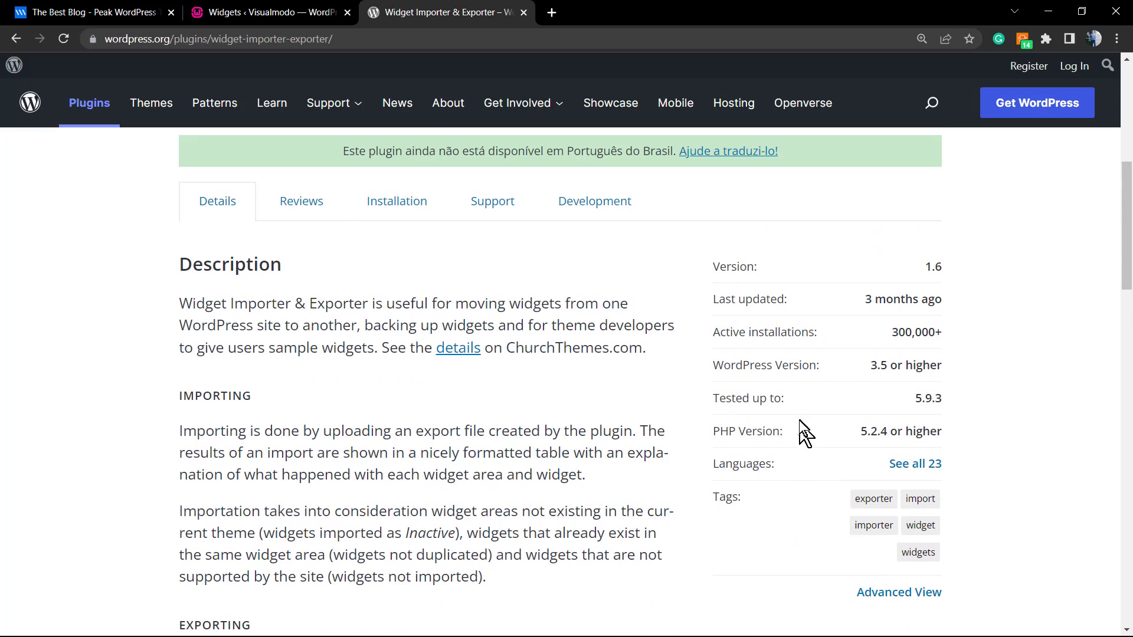
pyautogui.moveTo(891, 332); pyautogui.dragTo(925, 328)
pyautogui.scroll(5, 475, 434)
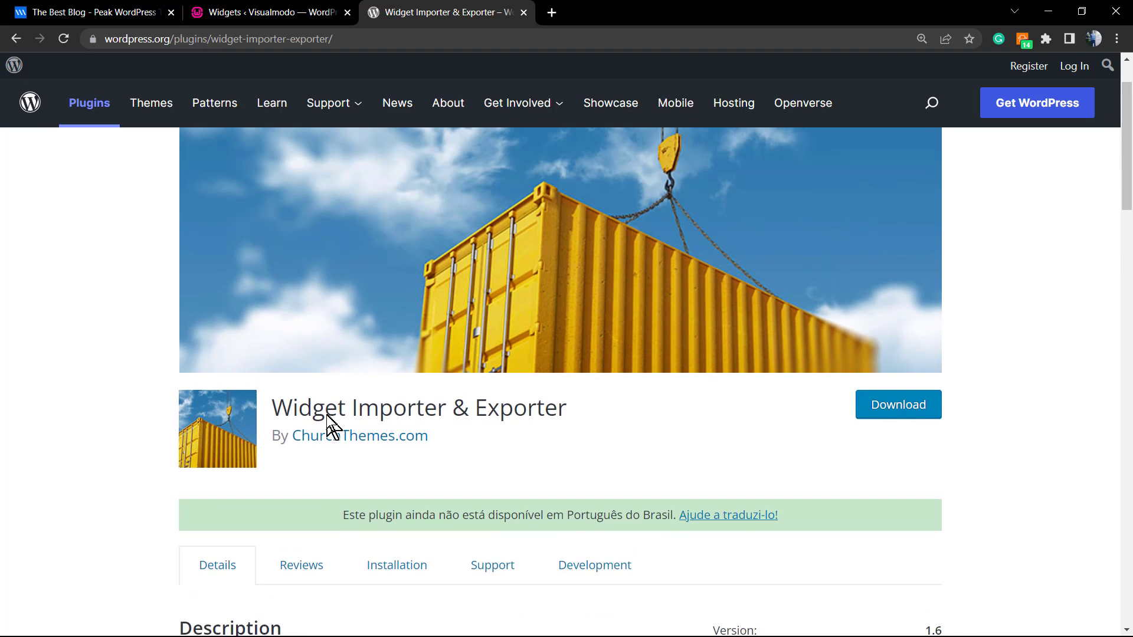
# Copy the plugin title "Widget Importer & Exporter" from its WordPress.org page.
pyautogui.scroll(1, 332, 424)
pyautogui.tripleClick(359, 477)
pyautogui.hotkey('ctrl', 'c')
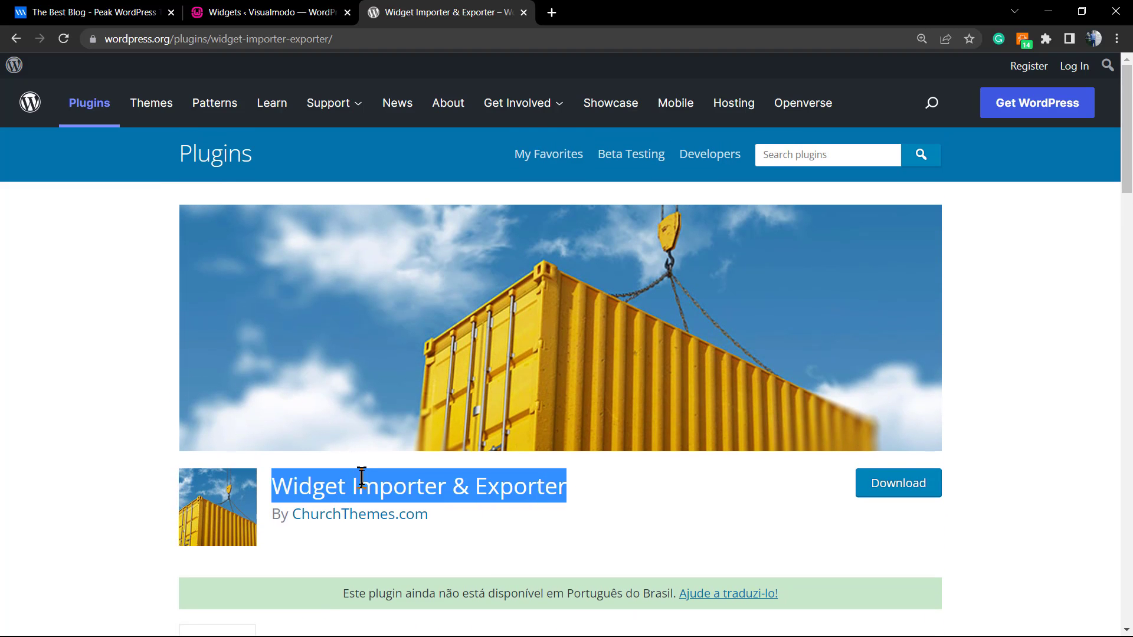
# Return to the local site's admin area and open the page for adding new plugins.
pyautogui.click(278, 12)
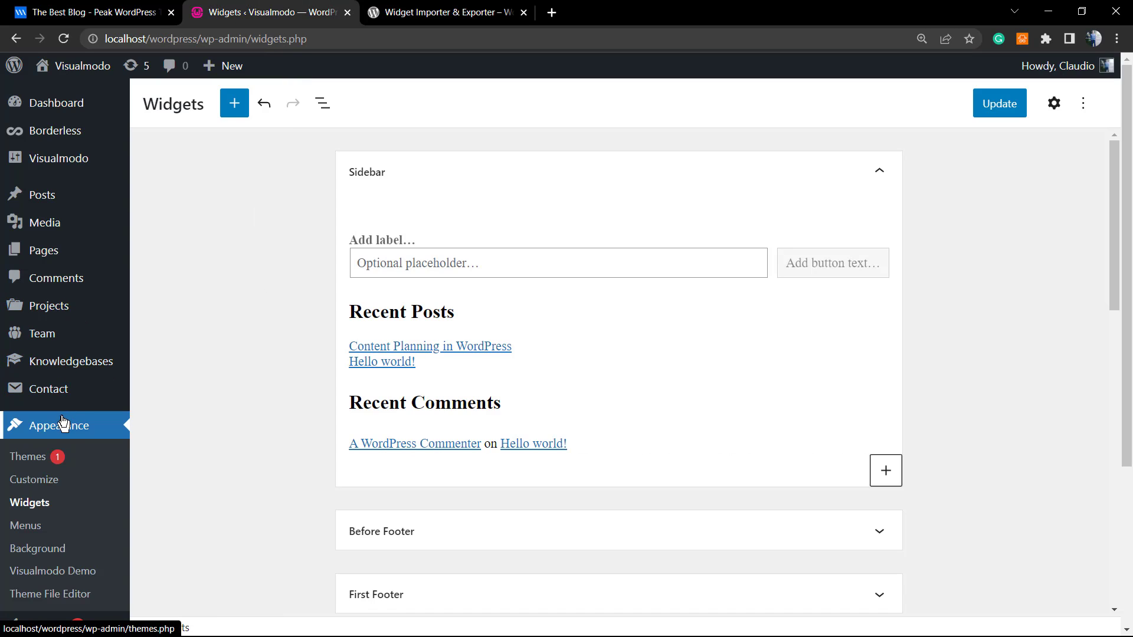
pyautogui.scroll(-4, 64, 422)
pyautogui.moveTo(59, 407)
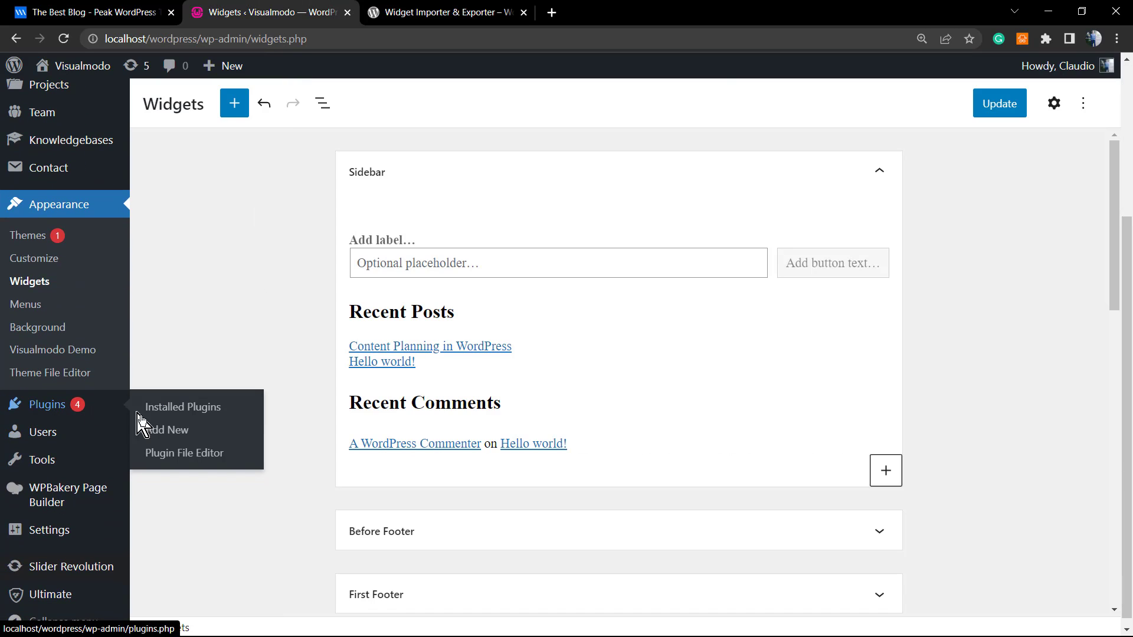
pyautogui.click(185, 435)
pyautogui.click(646, 128)
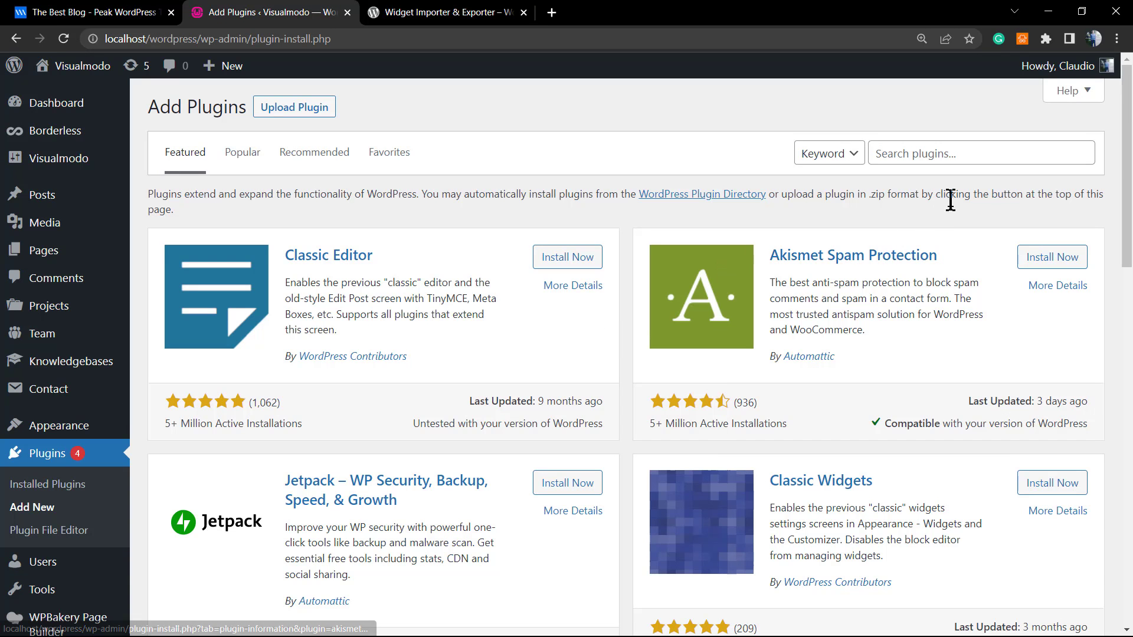
# Search the plugins for "Widget Importer & Exporter" and install the ChurchThemes.com plugin on the local site.
pyautogui.click(941, 154)
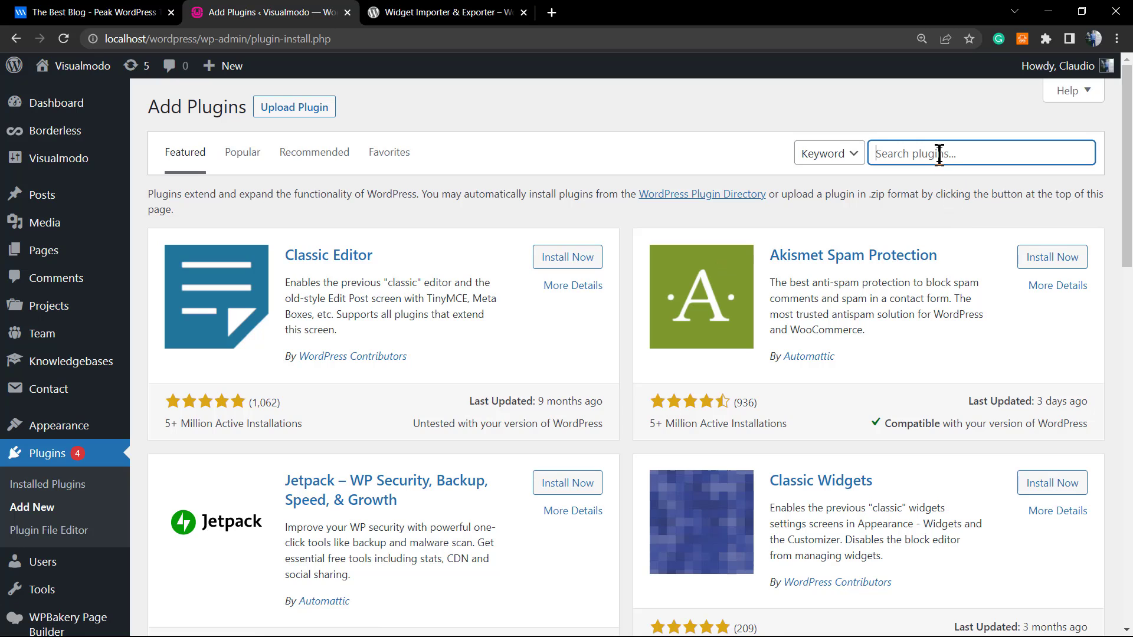
pyautogui.hotkey('ctrl', 'v')
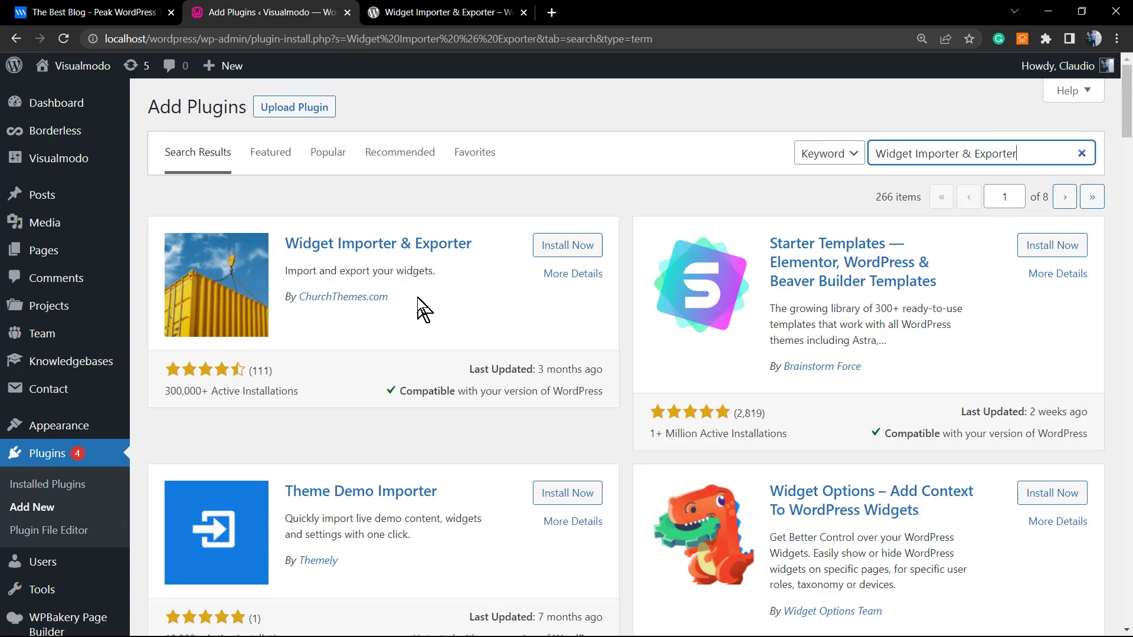
pyautogui.click(572, 252)
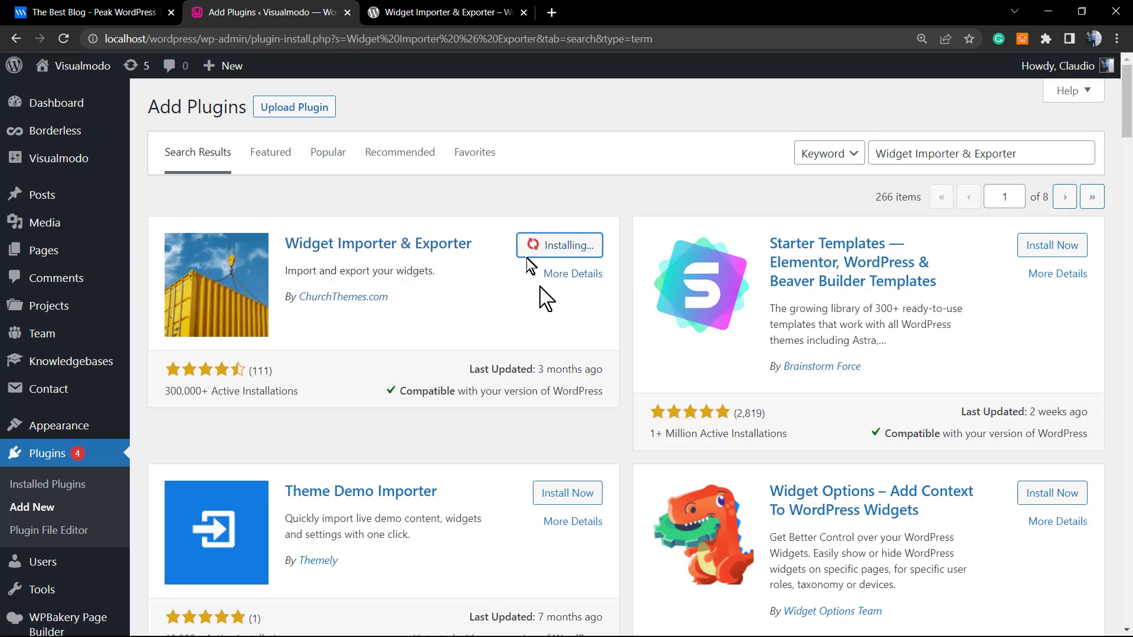
# Switch to the Peak WordPress Theme demo site and open its admin dashboard.
pyautogui.click(74, 13)
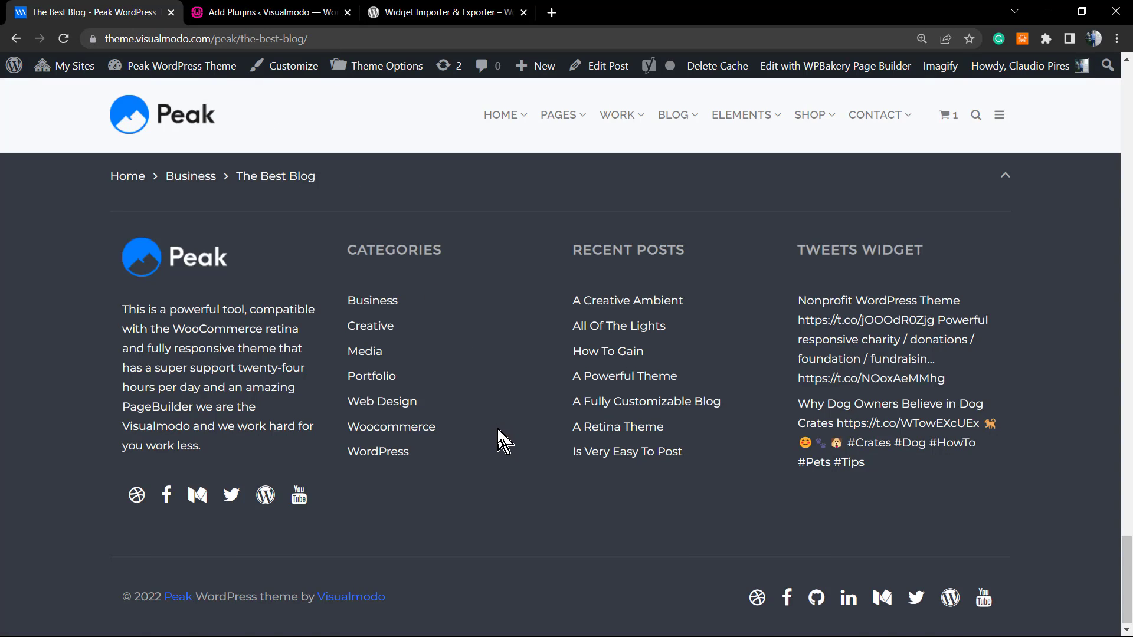
pyautogui.scroll(1, 498, 429)
pyautogui.scroll(2, 501, 439)
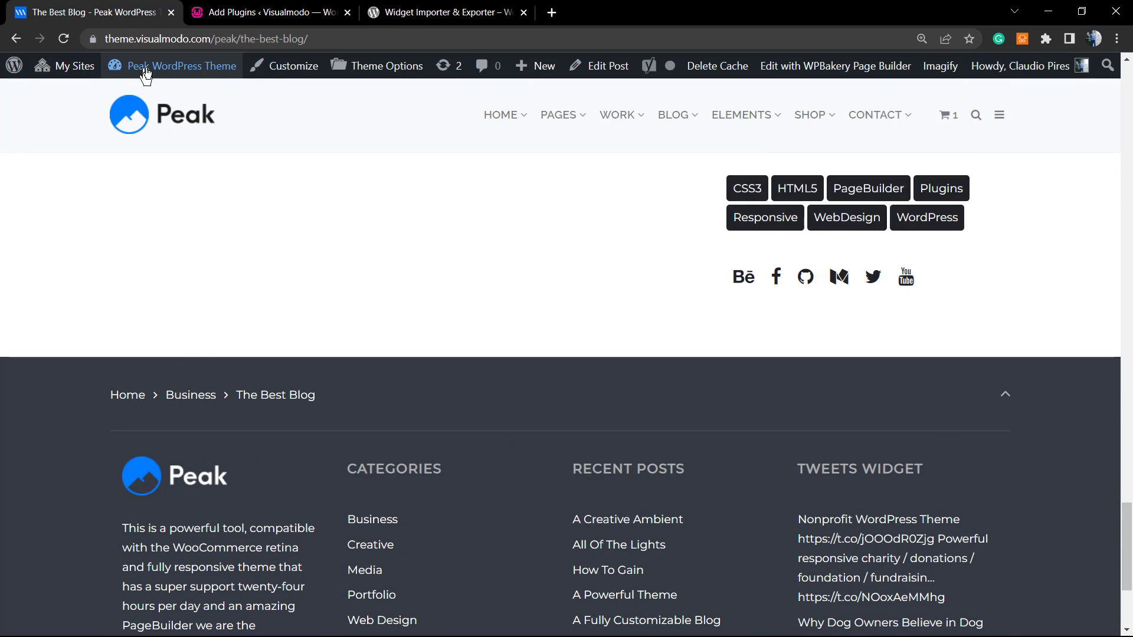
pyautogui.moveTo(171, 65)
pyautogui.click(152, 99)
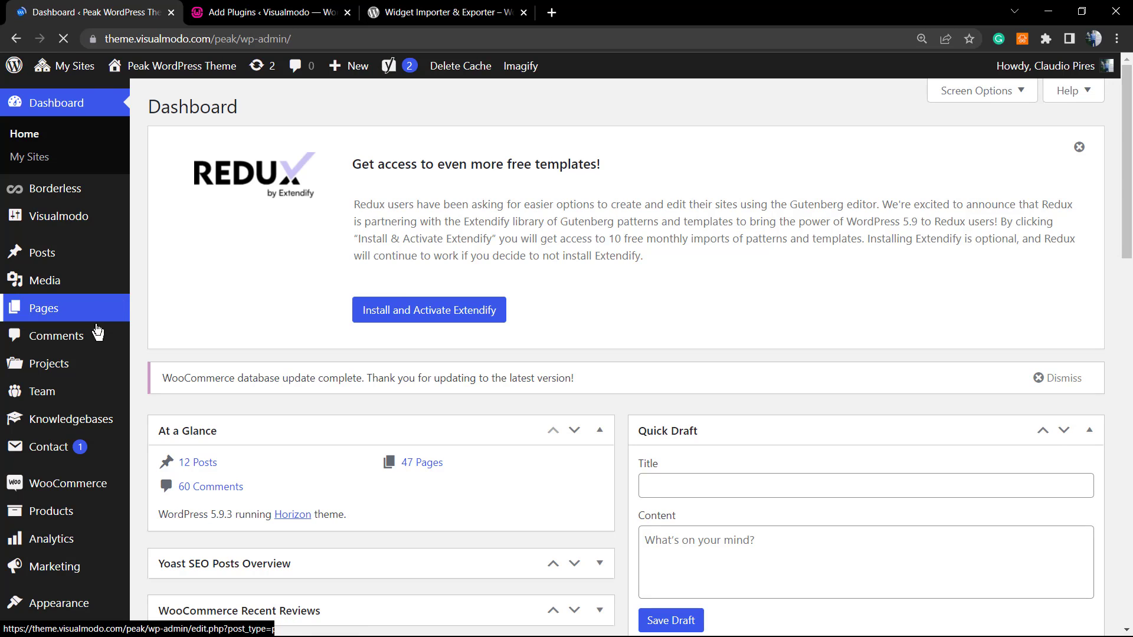
pyautogui.scroll(-2, 204, 401)
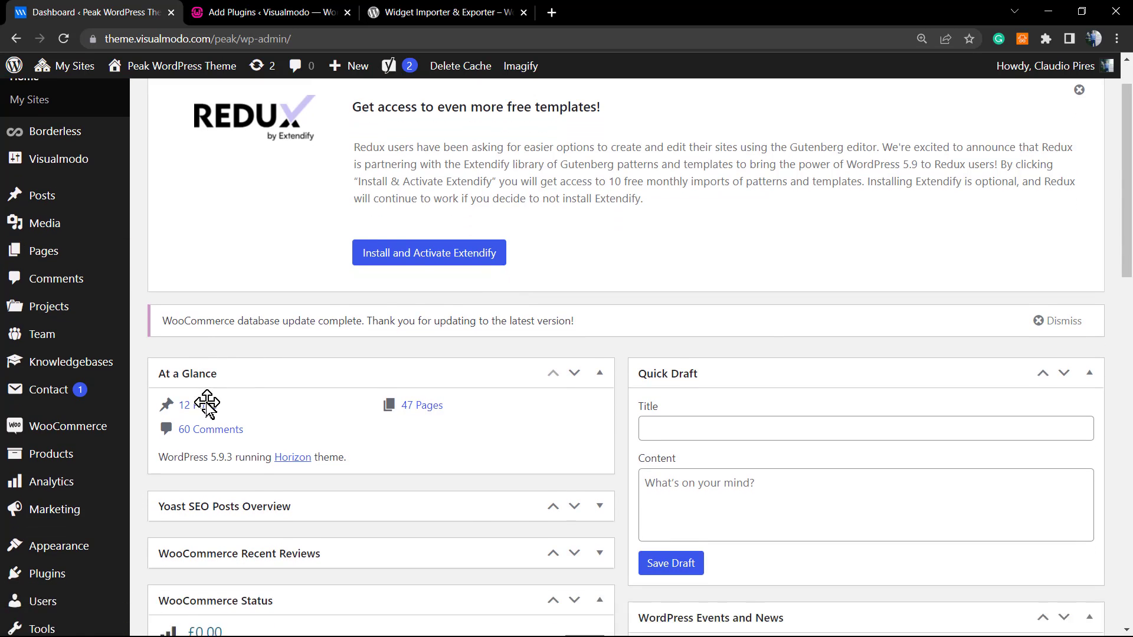
# Open the Widget Importer & Exporter tool on the Peak demo site and export all active widgets as a .wie file.
pyautogui.scroll(-2, 204, 402)
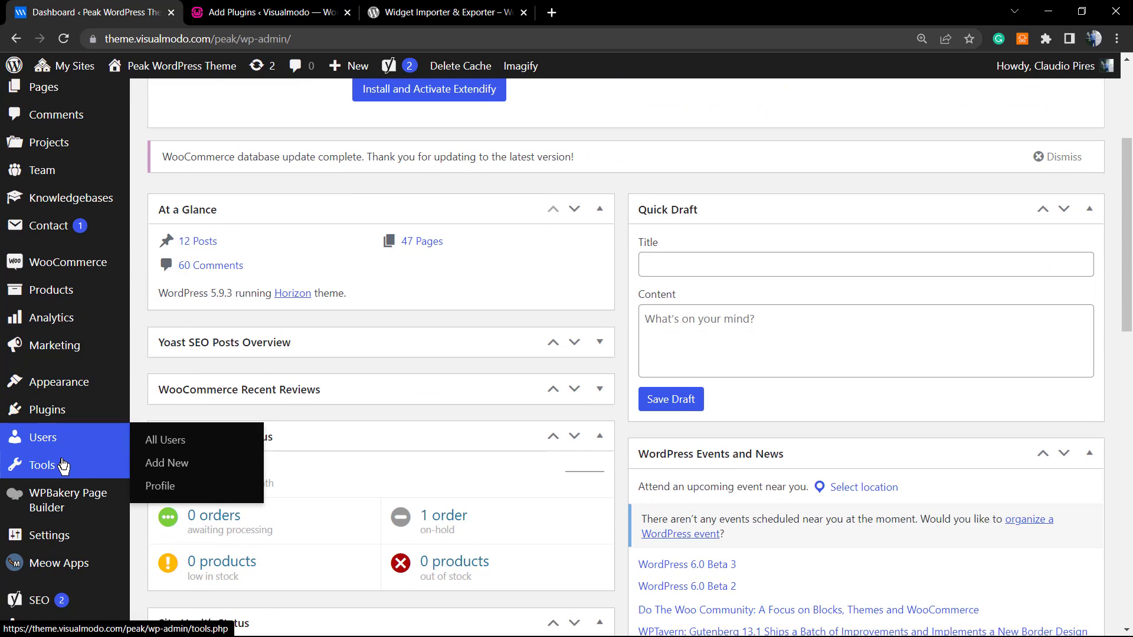
pyautogui.moveTo(63, 465)
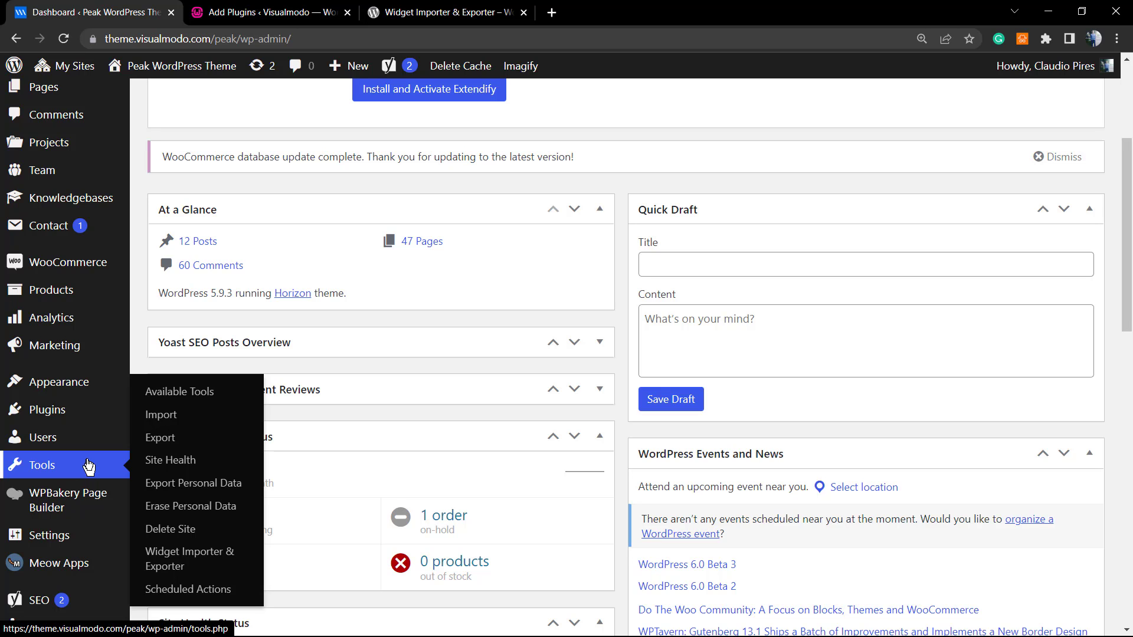
pyautogui.click(306, 12)
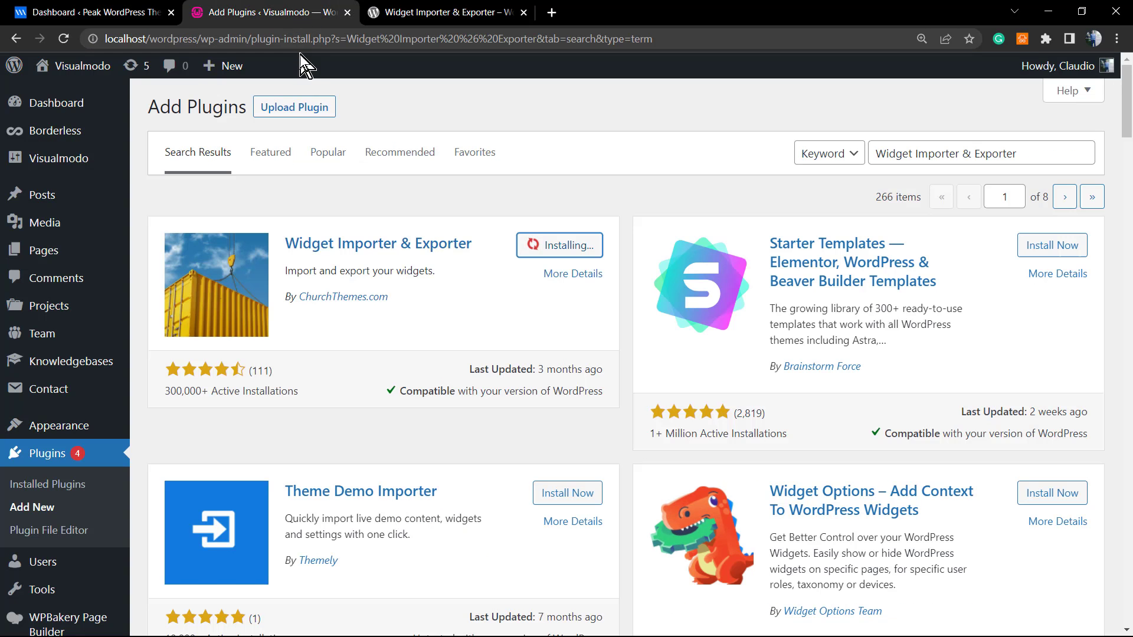
pyautogui.click(126, 12)
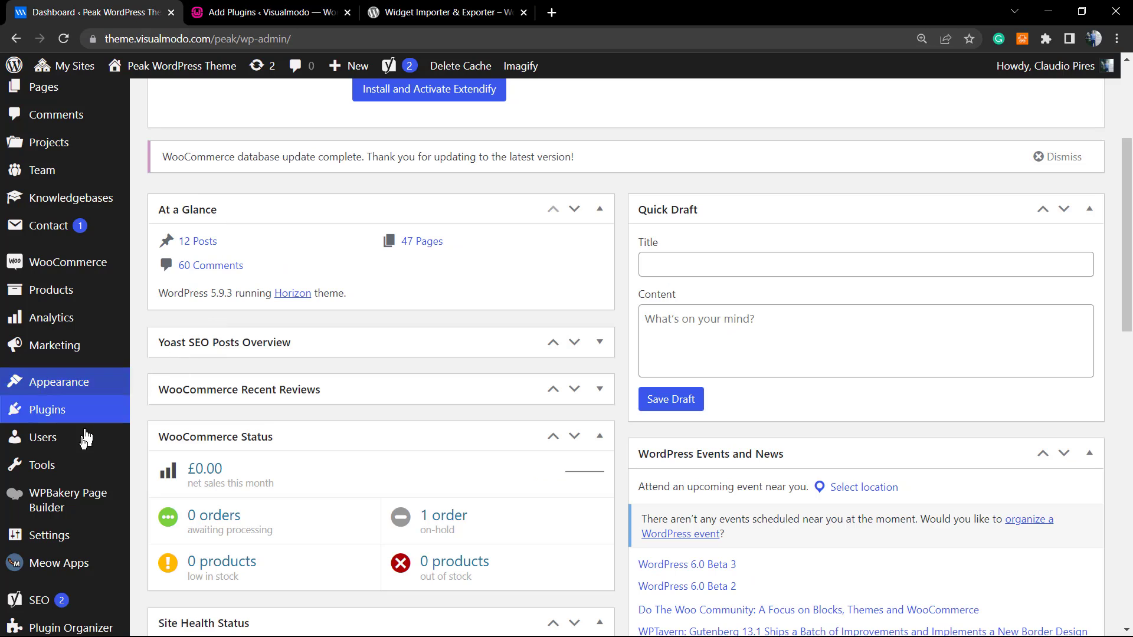
pyautogui.moveTo(78, 442)
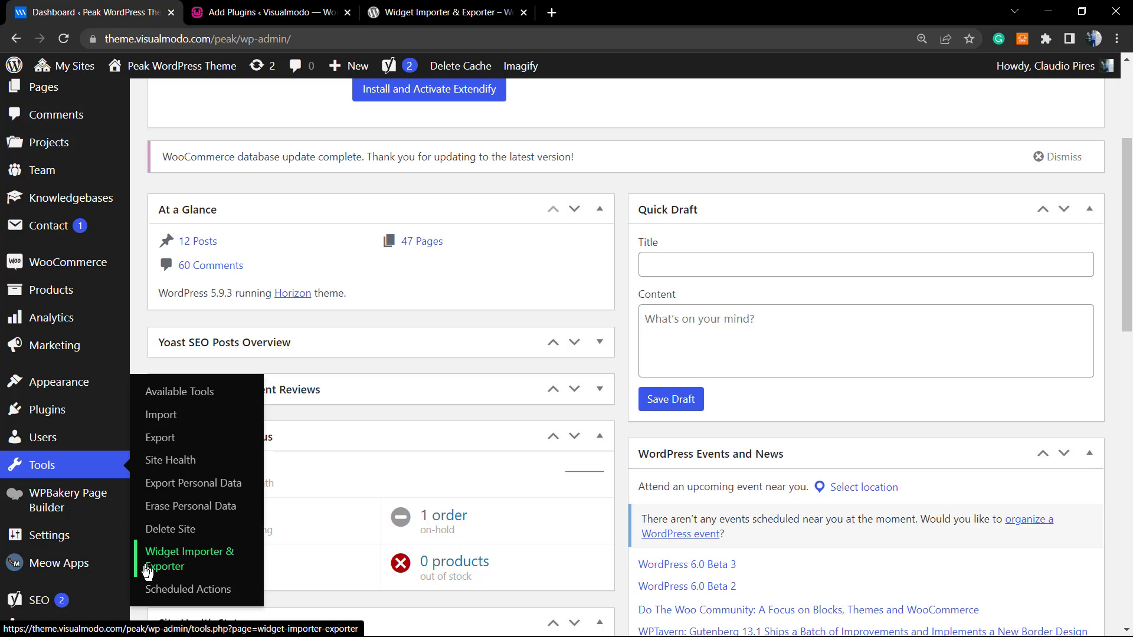
pyautogui.click(187, 562)
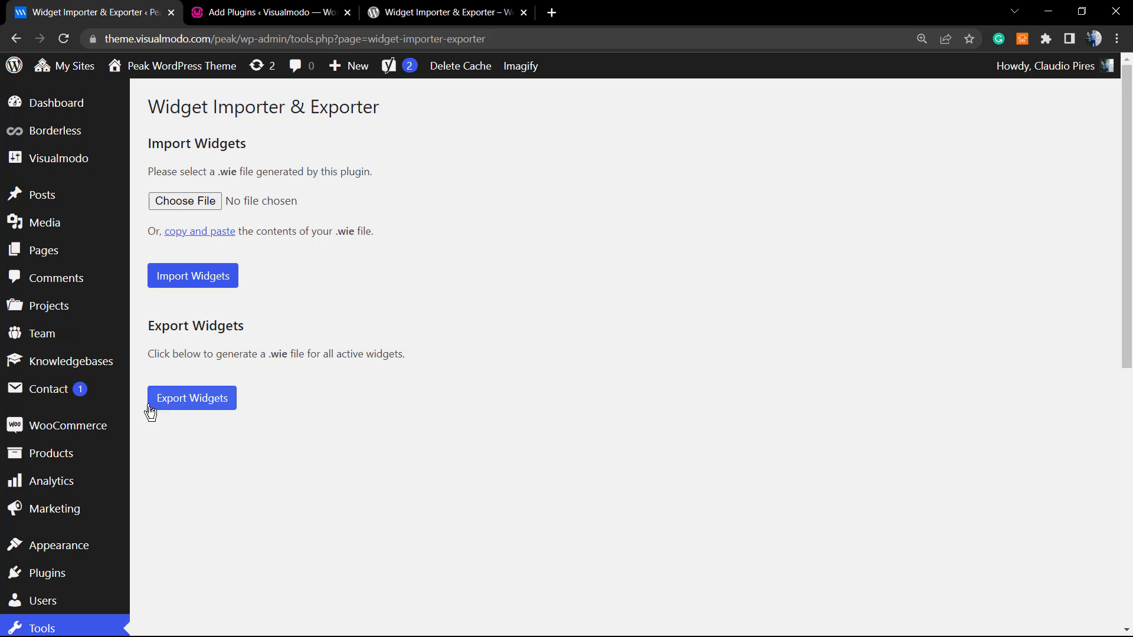
pyautogui.click(182, 402)
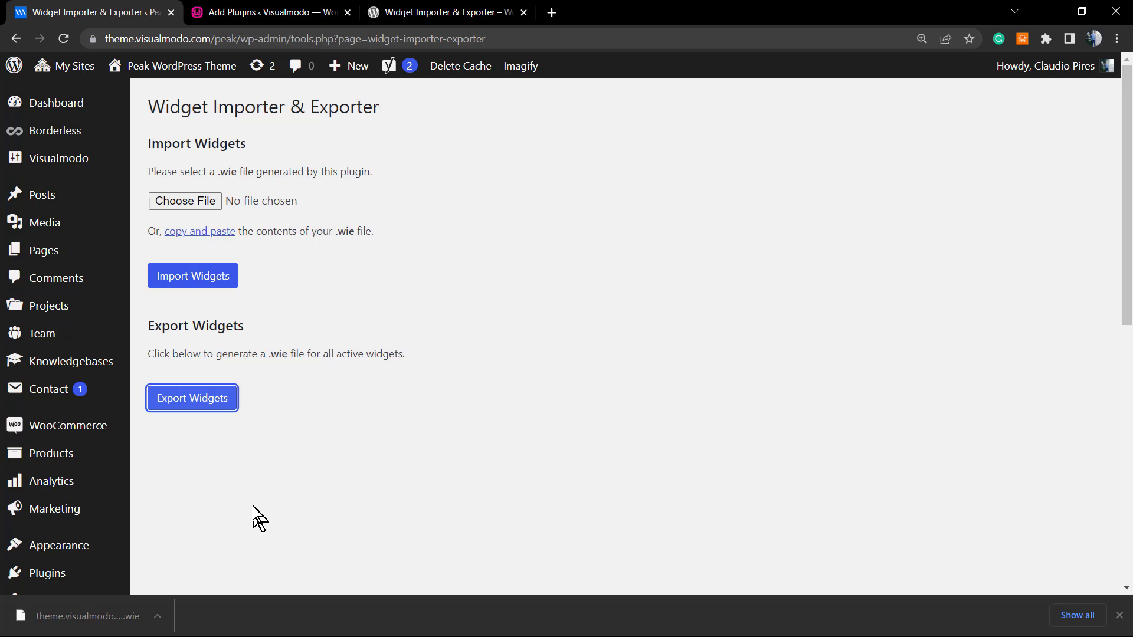
# Activate Widget Importer & Exporter on the local Visualmodo site and open the plugin's import/export page.
pyautogui.click(266, 12)
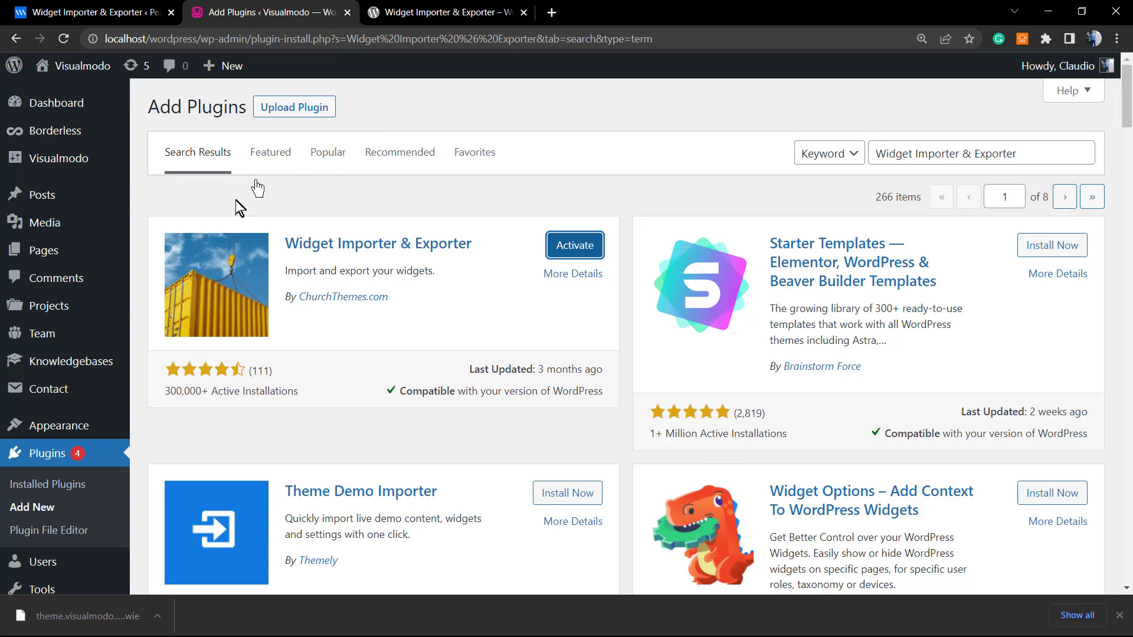
pyautogui.click(574, 256)
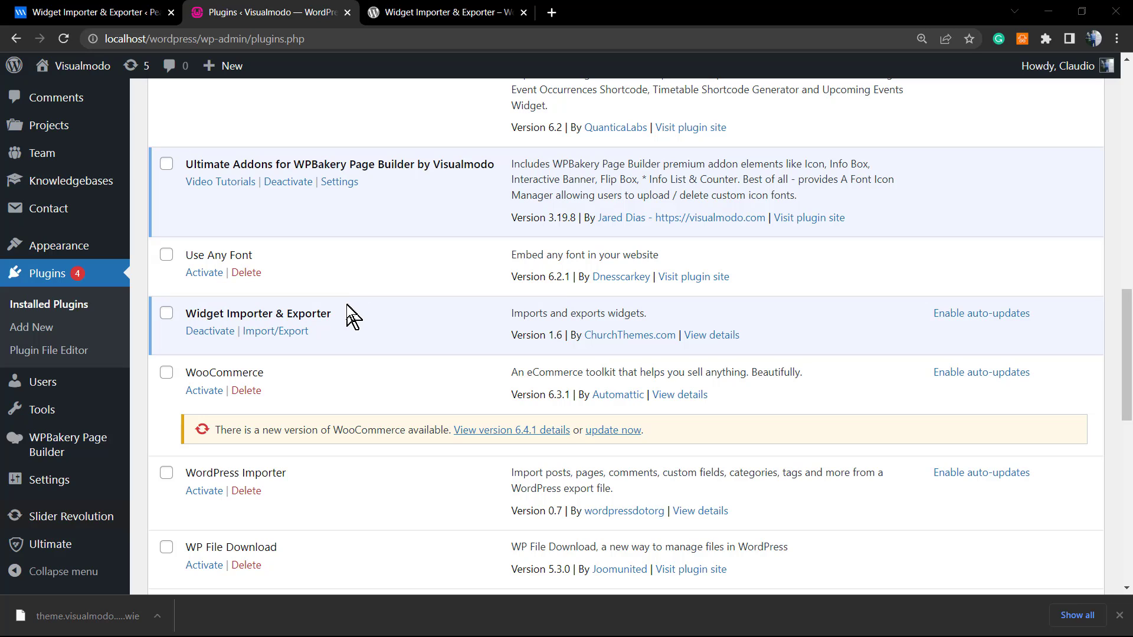
pyautogui.moveTo(370, 313); pyautogui.dragTo(336, 321)
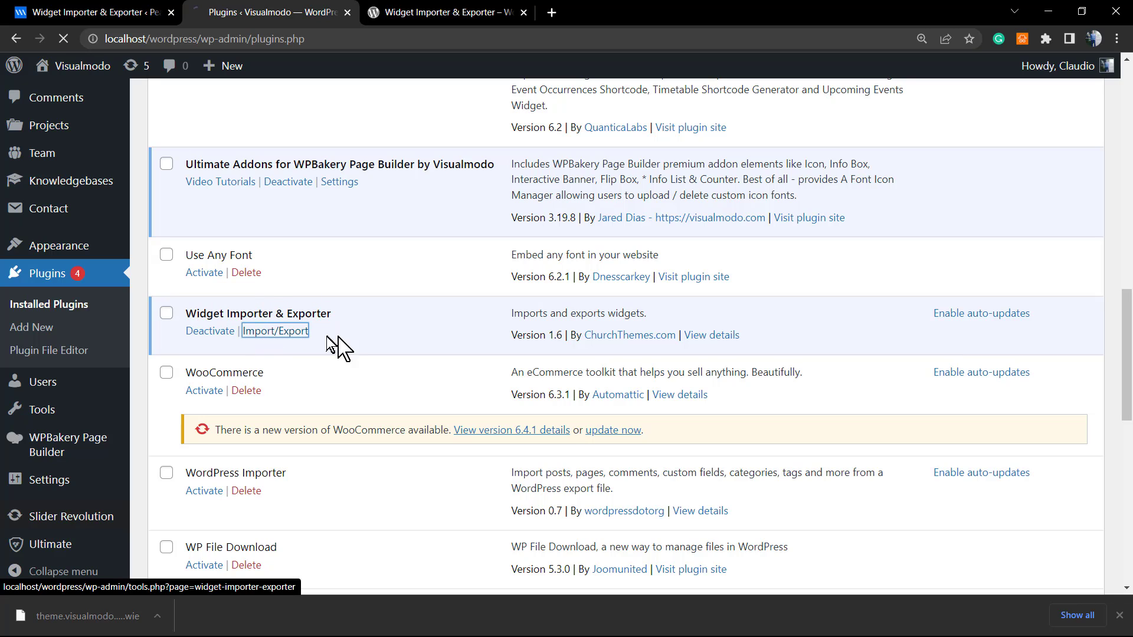
pyautogui.click(295, 333)
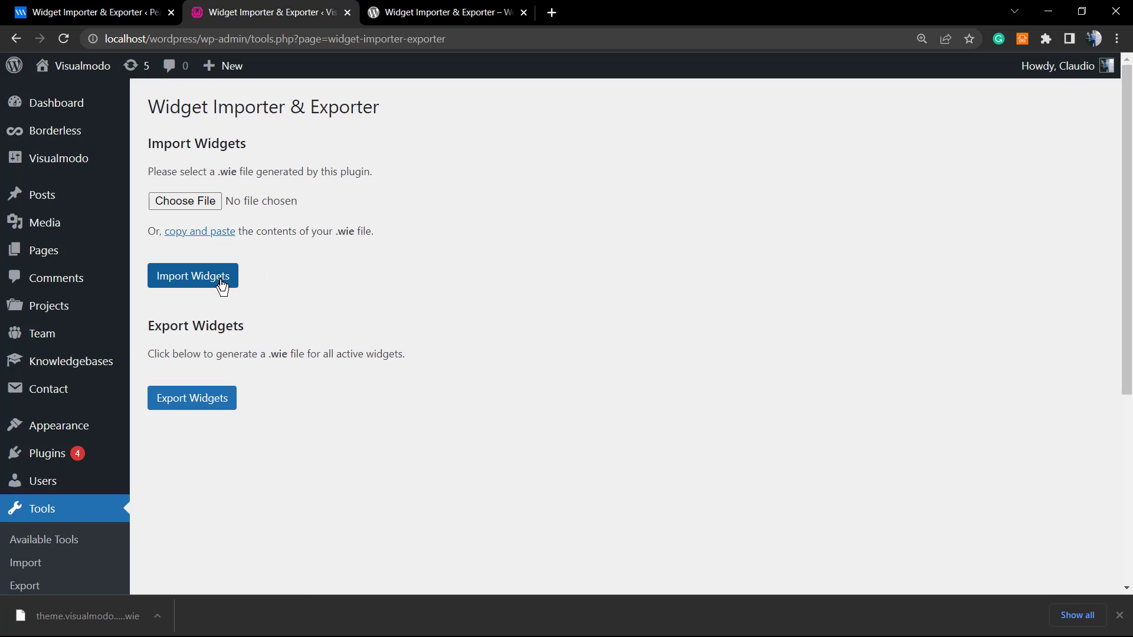
# Try to import the widgets by uploading theme.visualmodo.com-peak-widgets.wie from the Downloads folder.
pyautogui.click(190, 204)
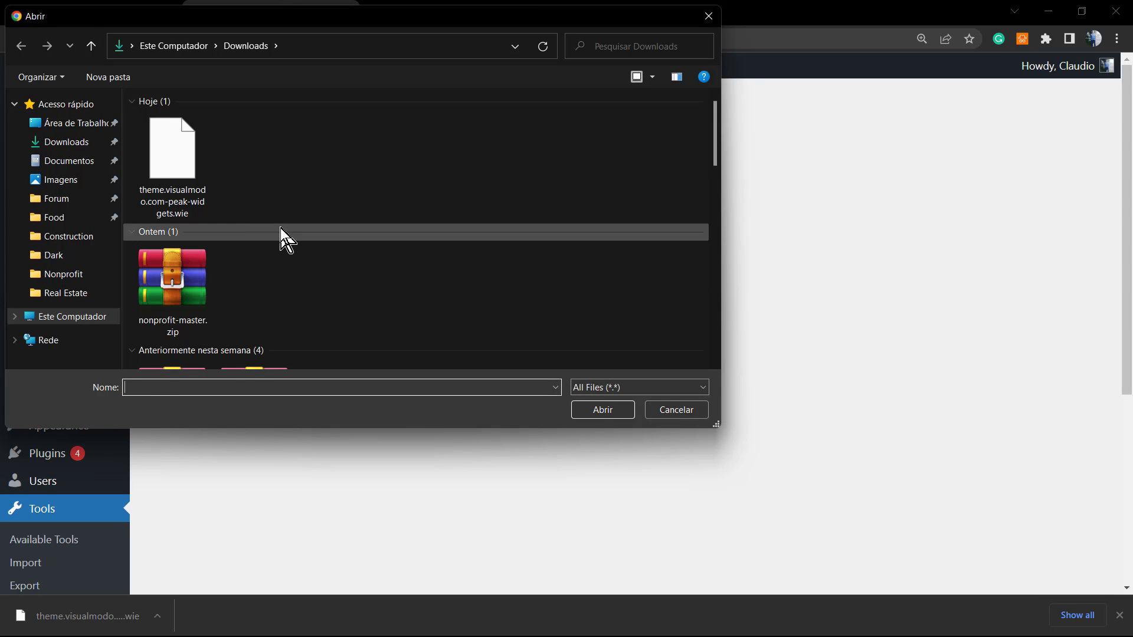
pyautogui.click(195, 197)
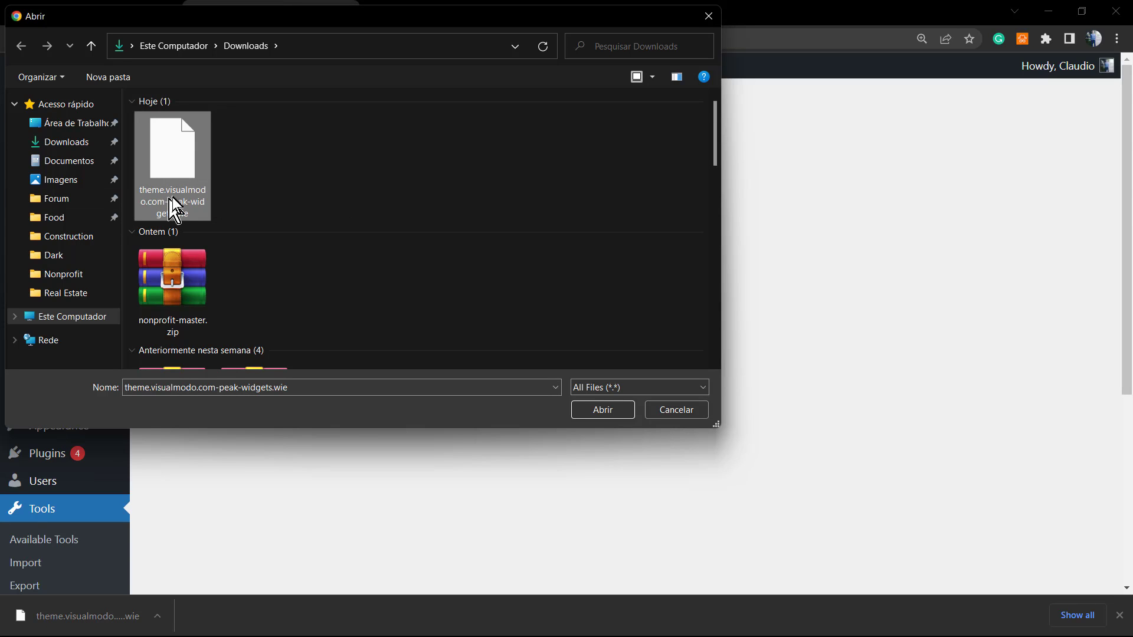
pyautogui.click(600, 411)
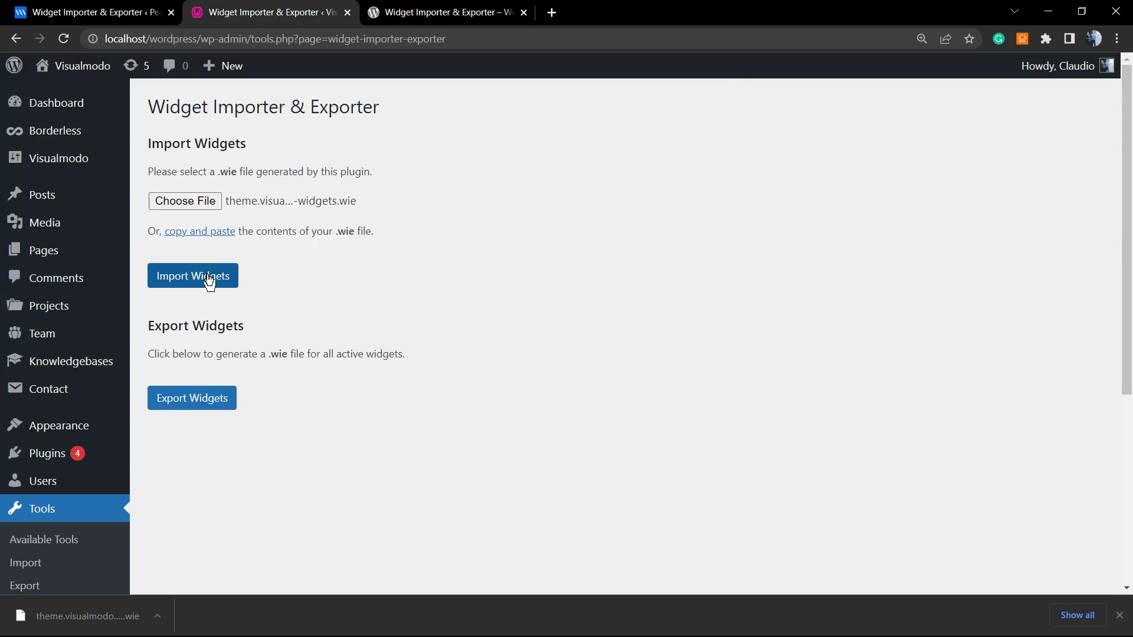
pyautogui.click(187, 283)
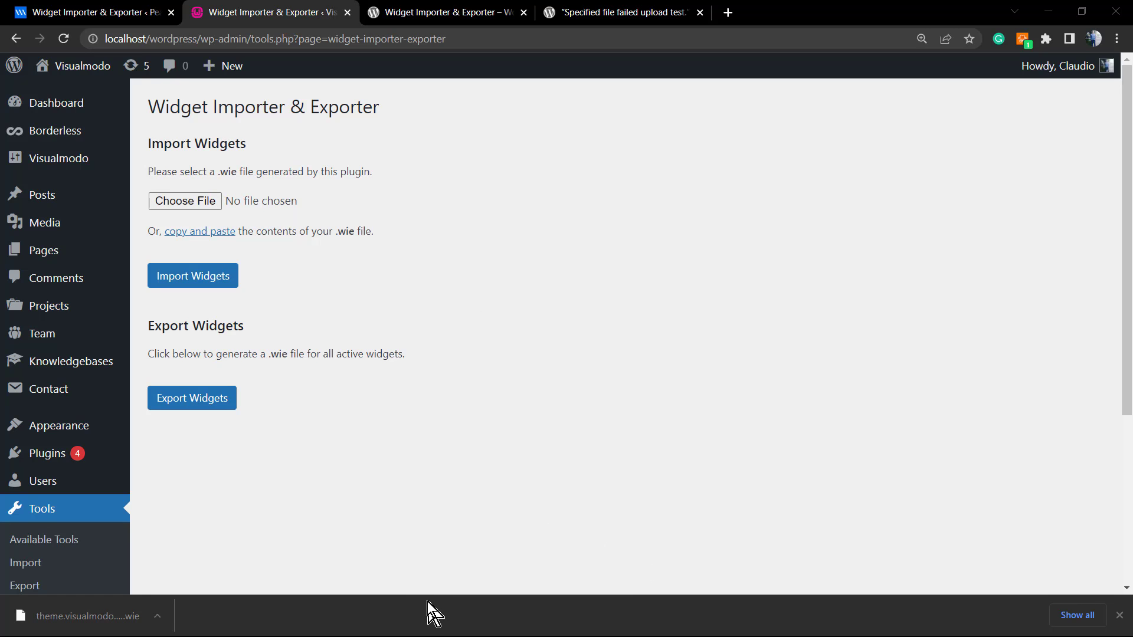
# Open theme.visualmodo.com-peak-widgets.wie from the Downloads folder in Notepad and copy its entire contents.
pyautogui.press('super')
pyautogui.click(413, 425)
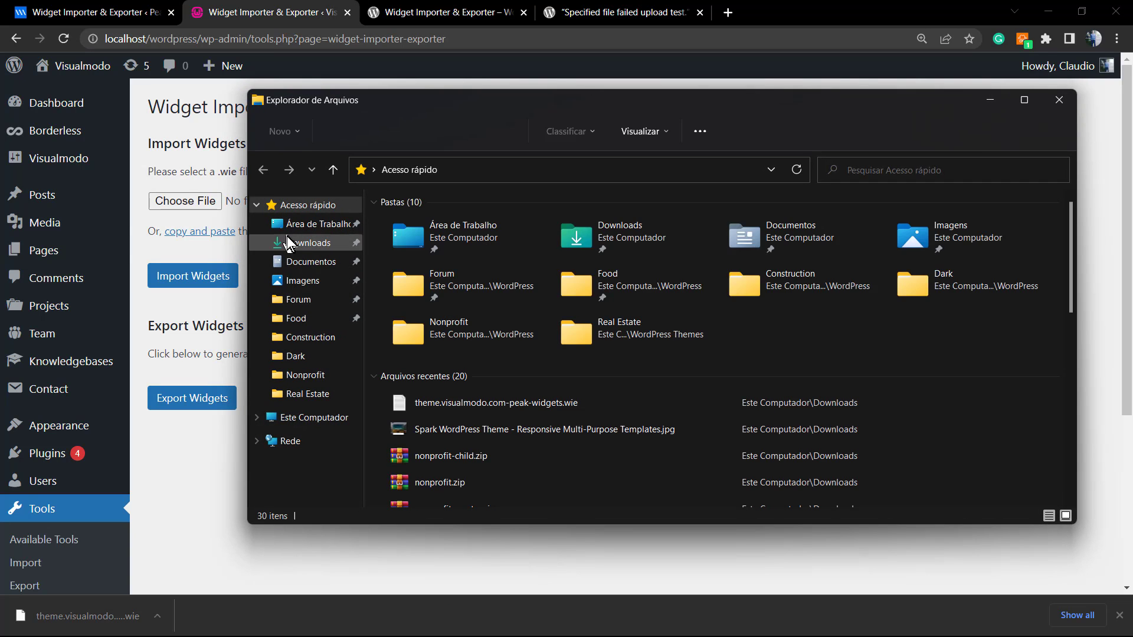
pyautogui.click(290, 248)
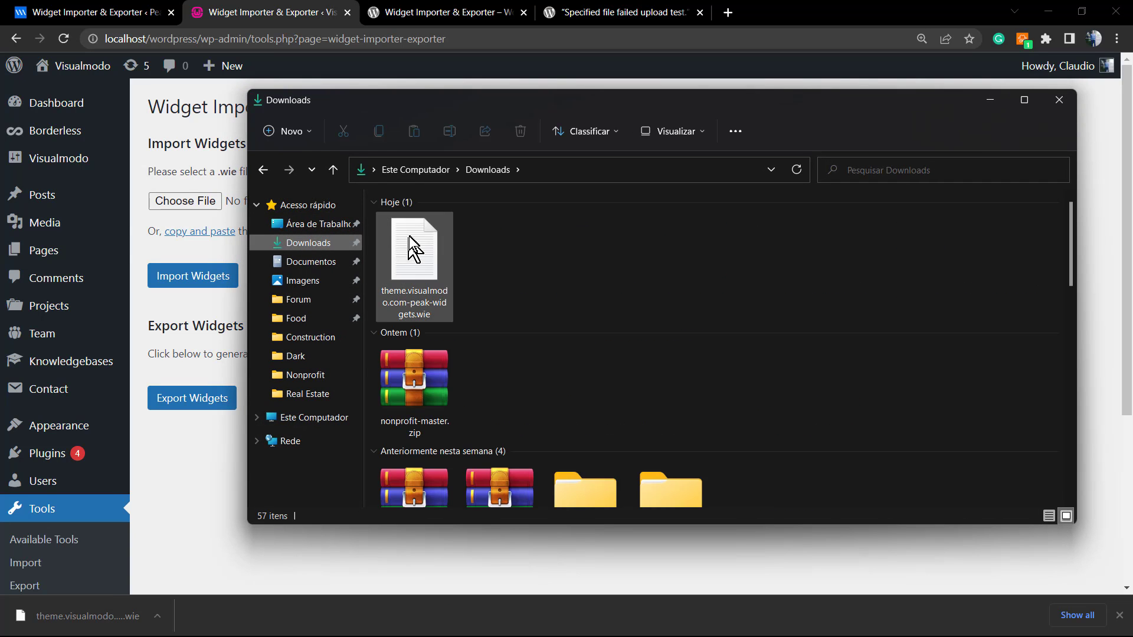
pyautogui.click(417, 239)
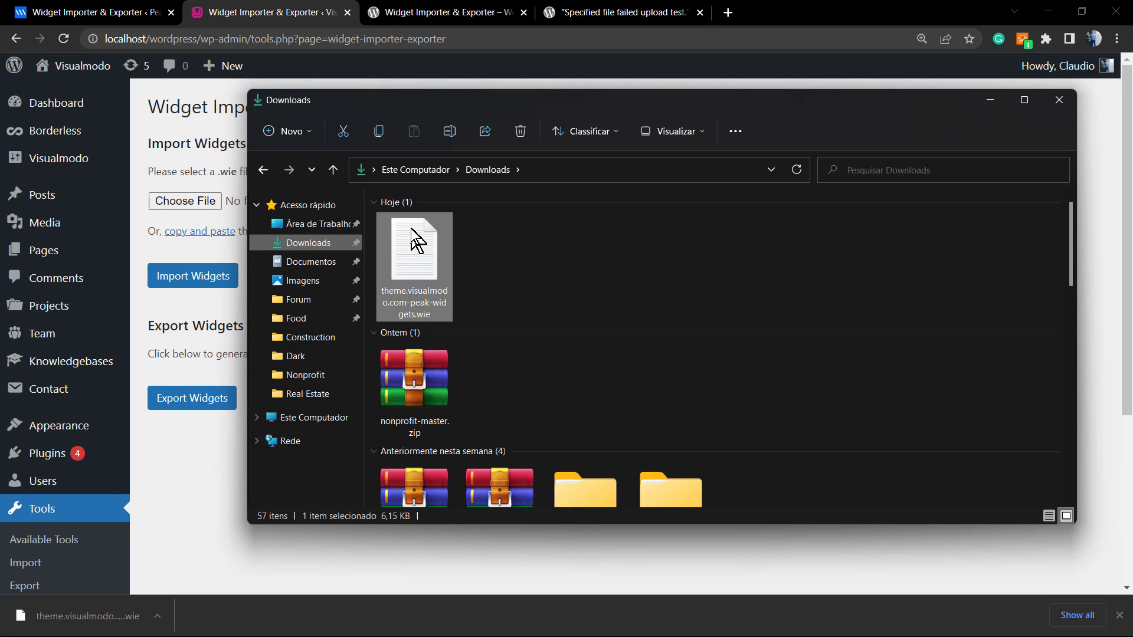
pyautogui.doubleClick(416, 239)
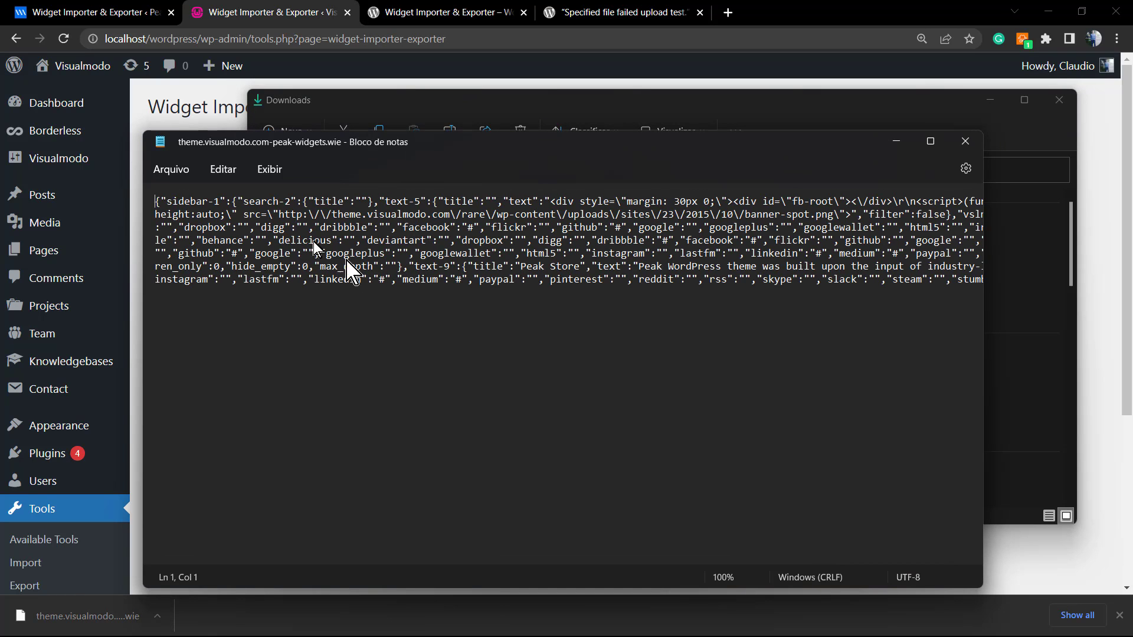
pyautogui.hotkey('ctrl', 'a')
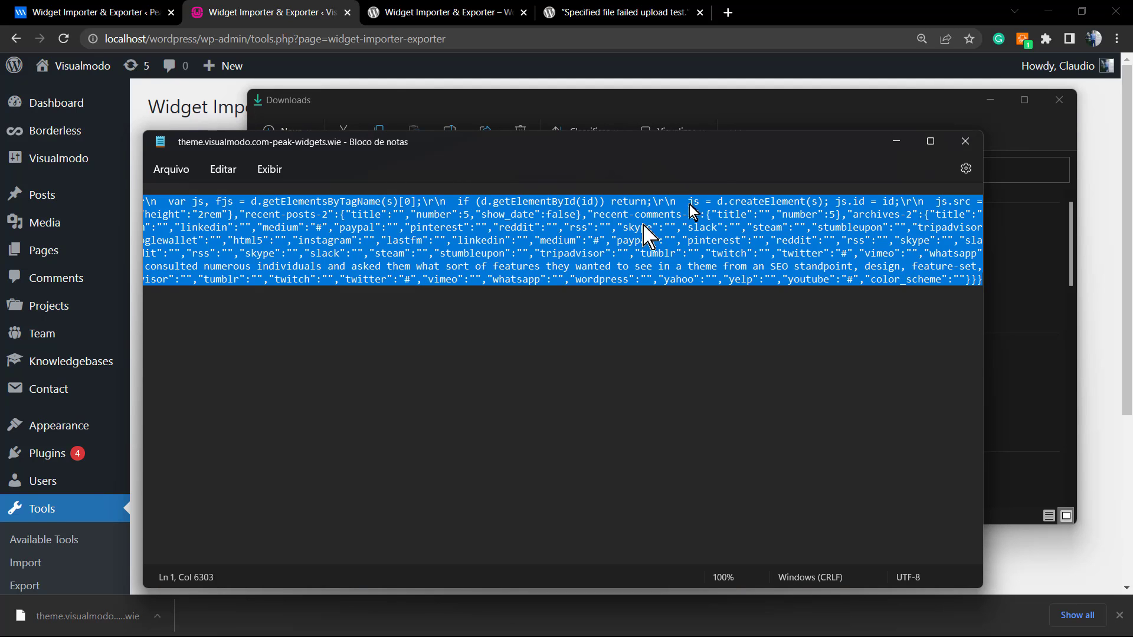
pyautogui.click(896, 141)
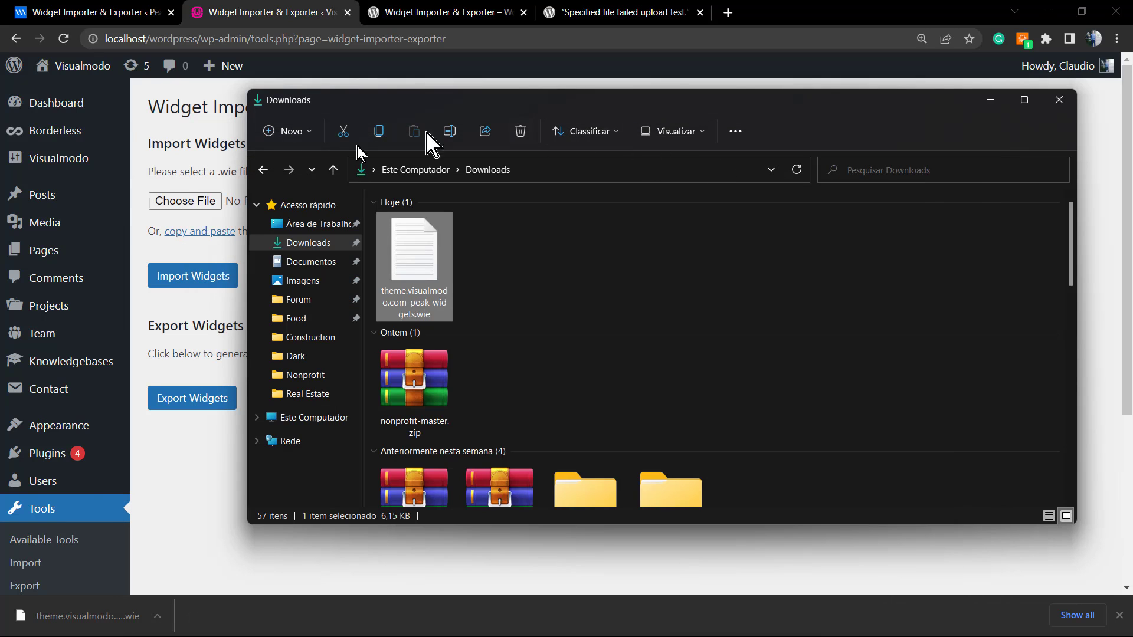
# Paste the copied .wie contents into the local site's Widget Importer & Exporter page and import the widgets.
pyautogui.click(176, 325)
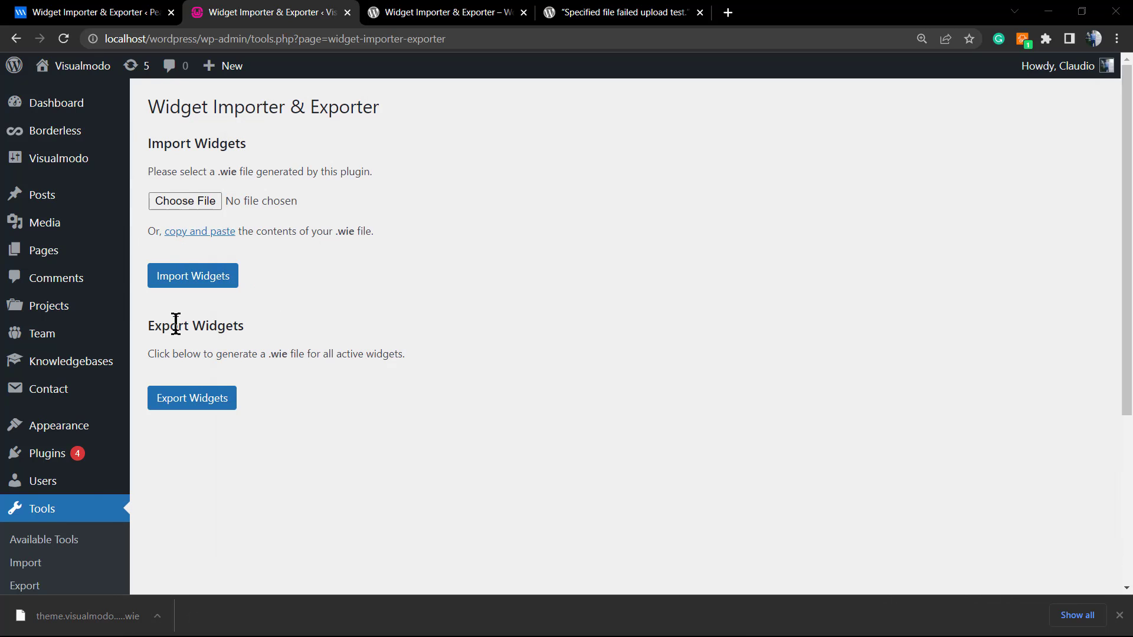
pyautogui.click(181, 232)
pyautogui.hotkey('ctrl', 'v')
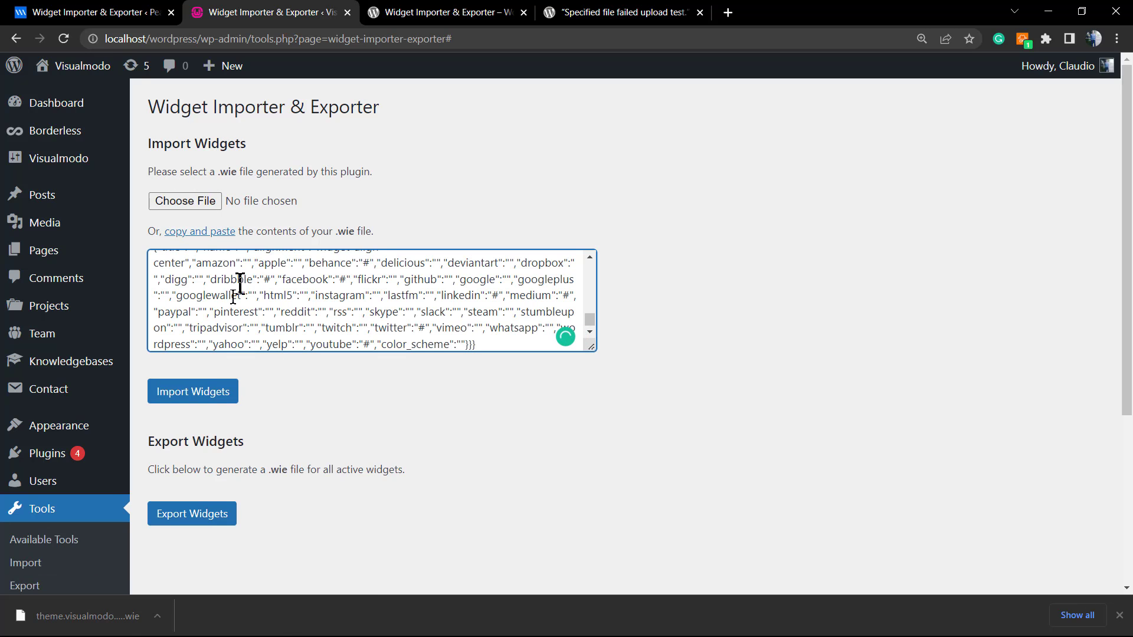
pyautogui.click(214, 390)
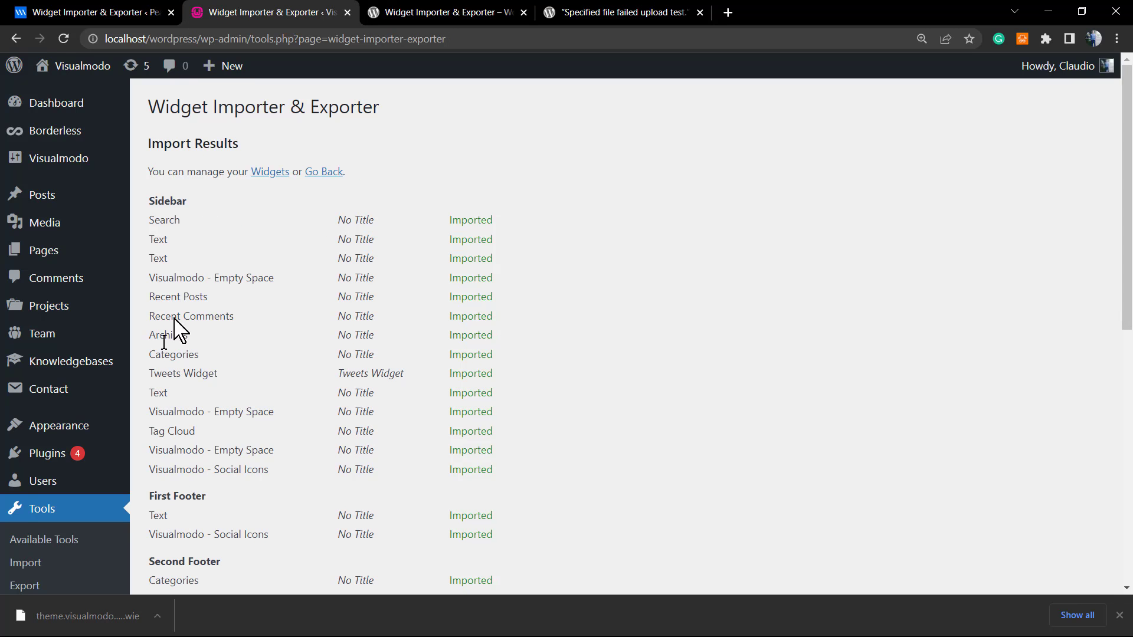
# Review the import results for each widget area, including woocommerce-widget, and compare with the Peak demo site.
pyautogui.scroll(-1, 254, 320)
pyautogui.scroll(-5, 254, 320)
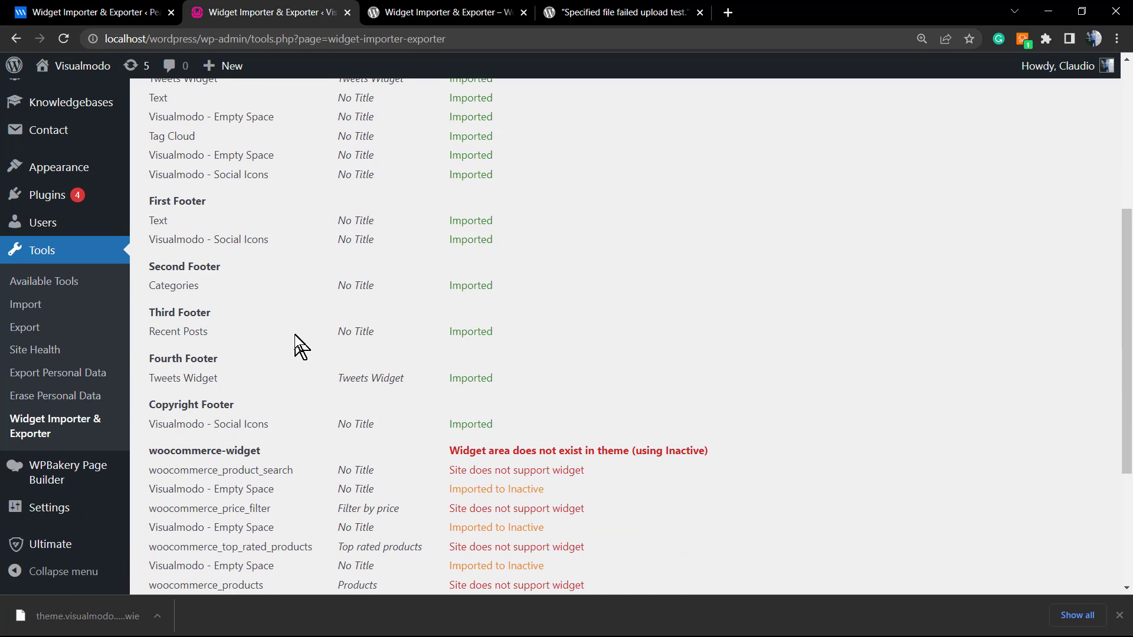
pyautogui.scroll(-3, 303, 335)
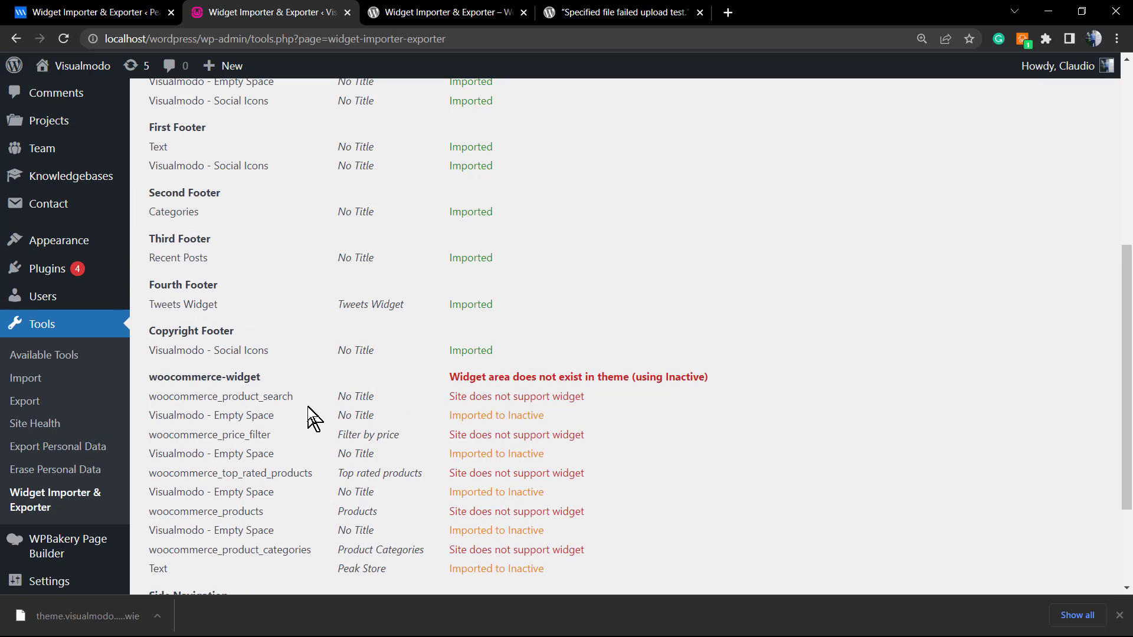
pyautogui.doubleClick(198, 377)
pyautogui.tripleClick(199, 377)
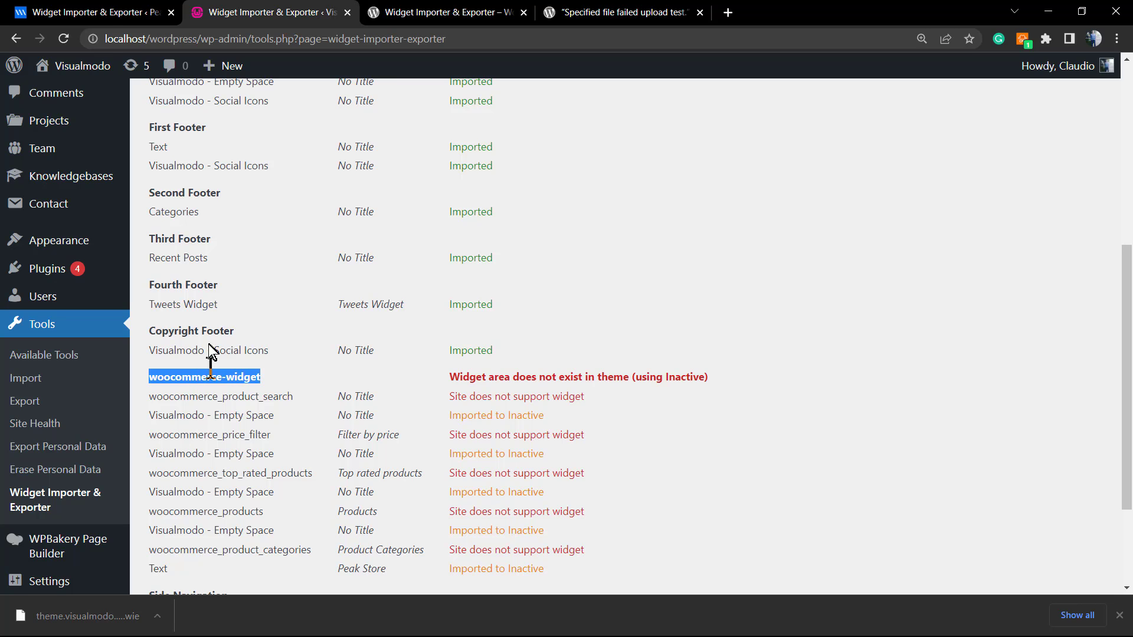
pyautogui.click(94, 12)
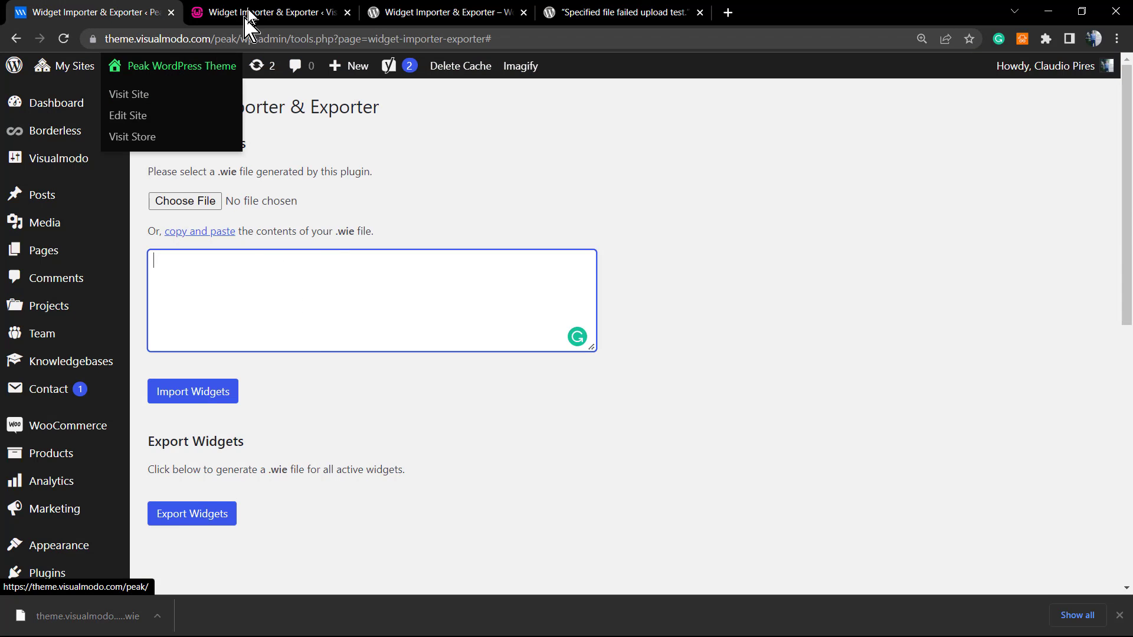
pyautogui.click(259, 12)
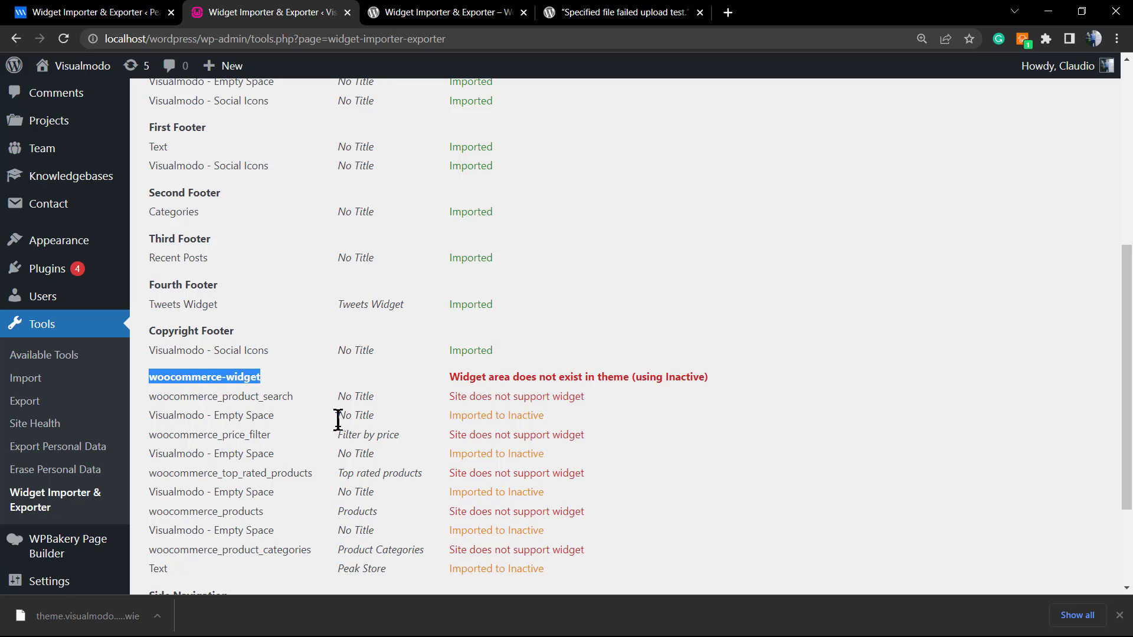
pyautogui.scroll(-3, 338, 420)
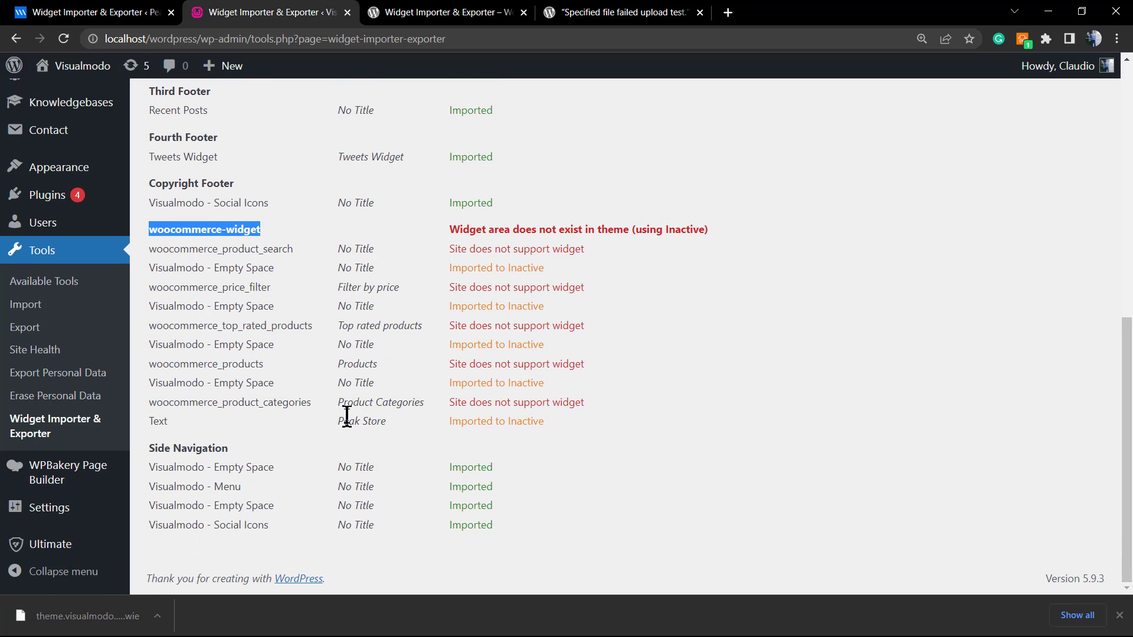
pyautogui.scroll(1, 347, 421)
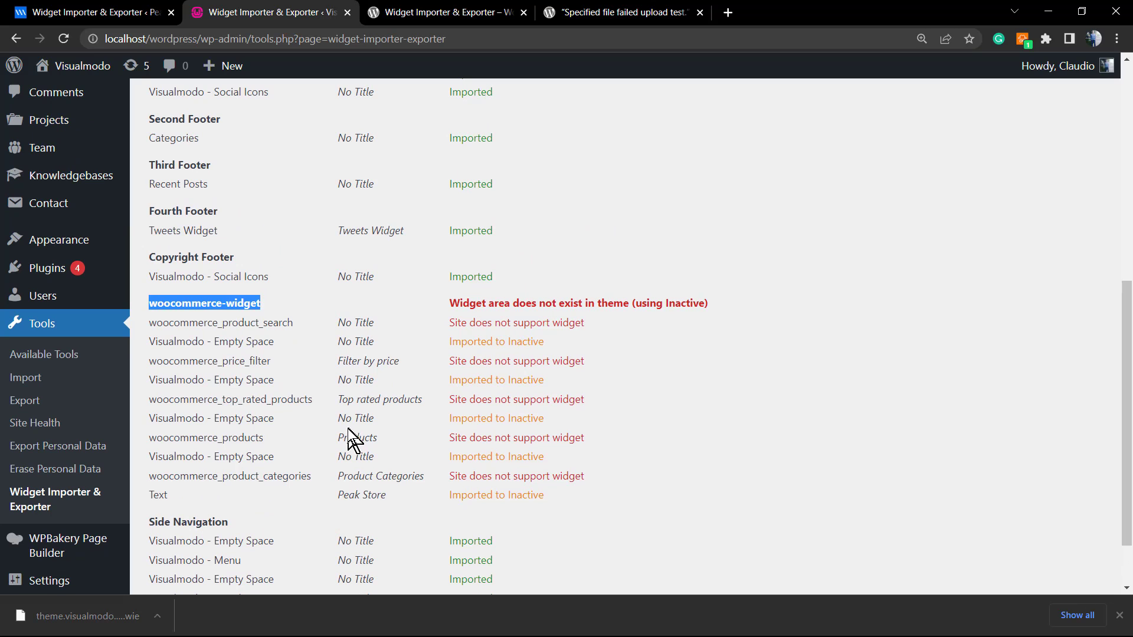
pyautogui.scroll(6, 353, 439)
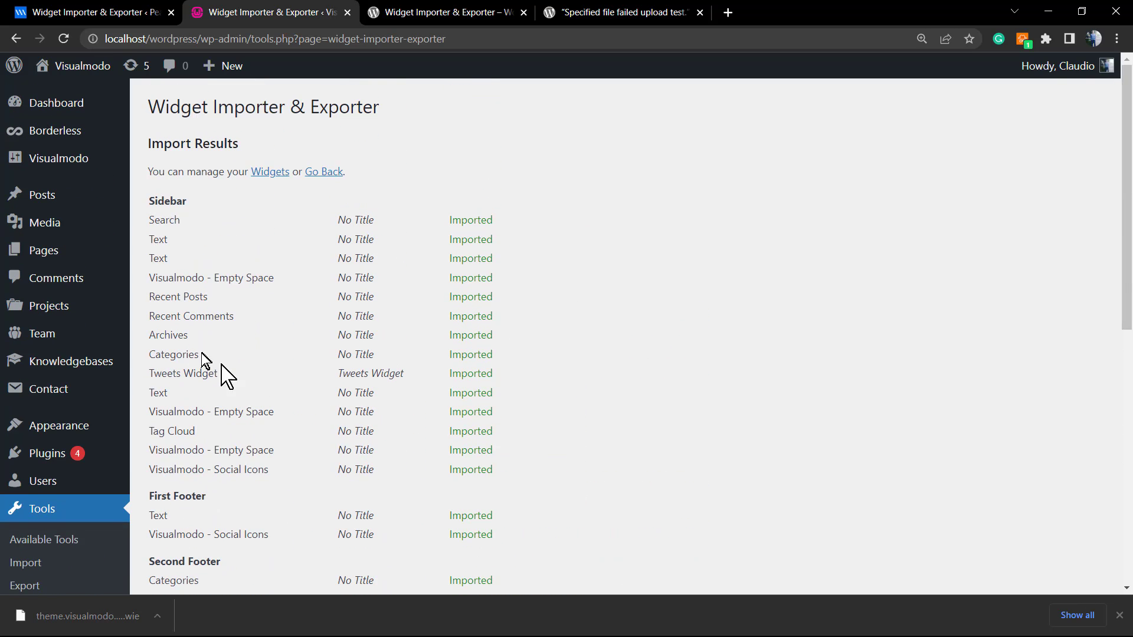
# Open the local site's Widgets editor to check the imported widgets.
pyautogui.moveTo(83, 428)
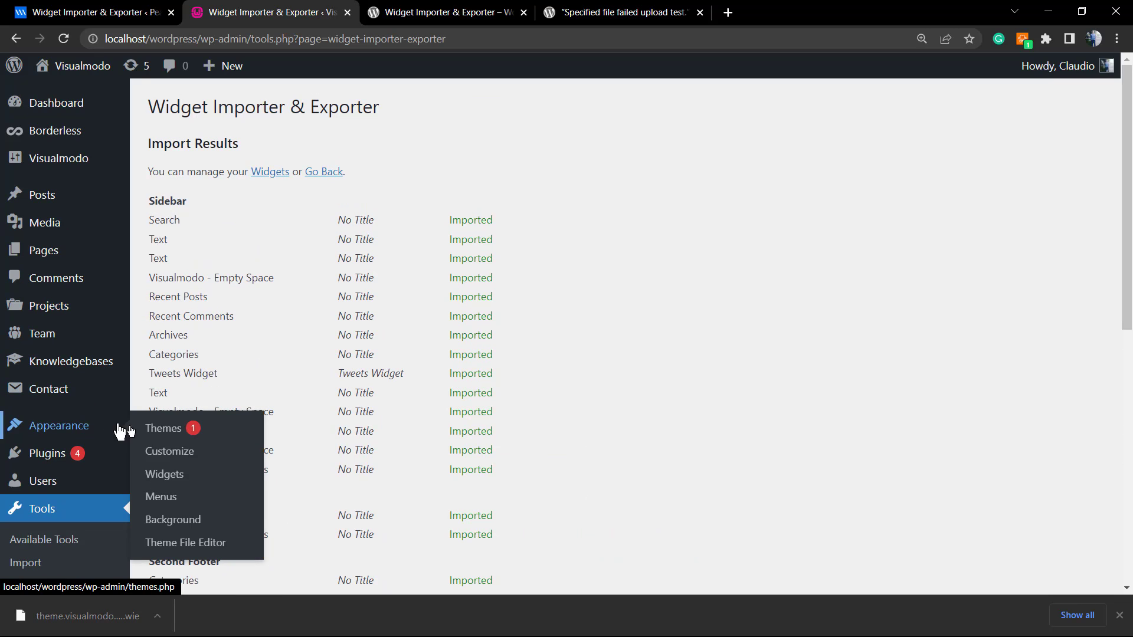
pyautogui.click(174, 485)
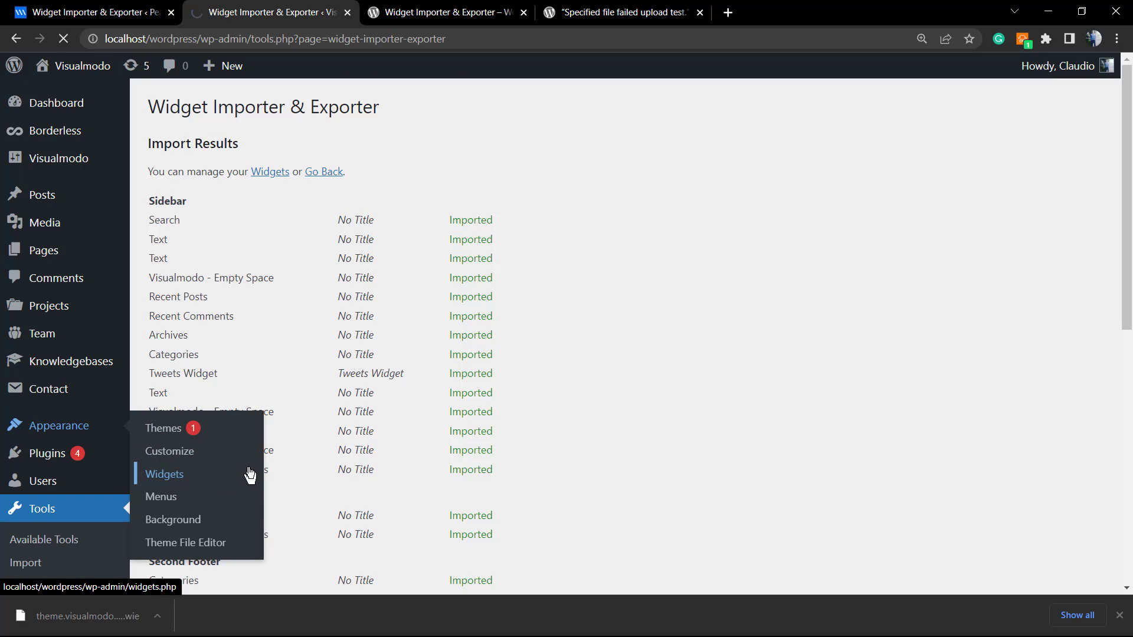
pyautogui.click(70, 12)
pyautogui.click(259, 15)
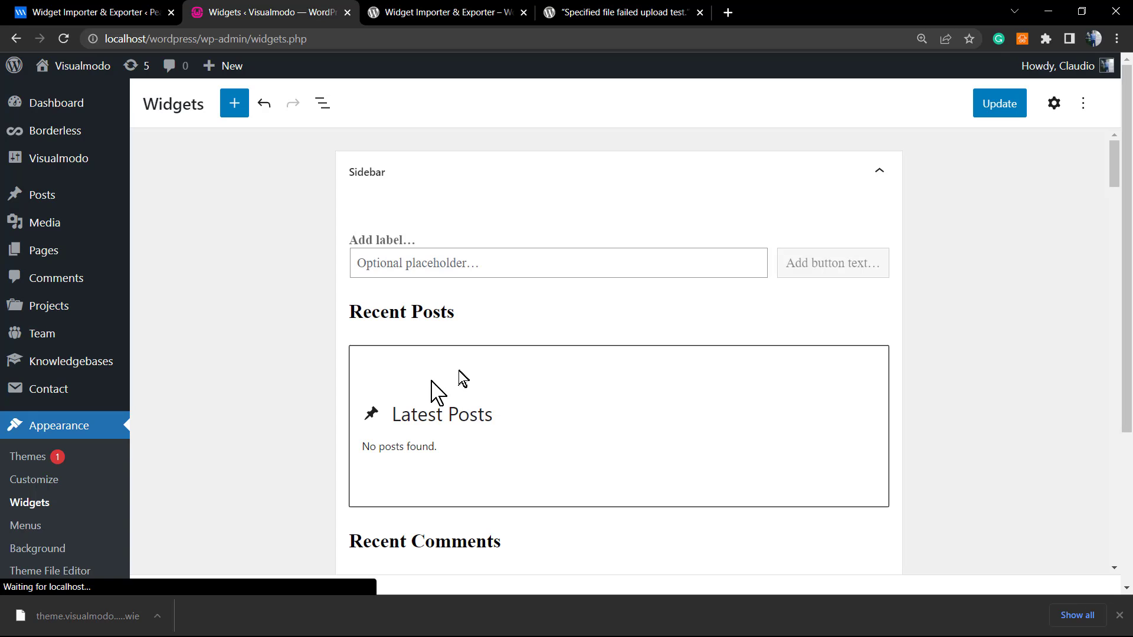
# Collapse the Sidebar widget area and expand Copyright Footer to inspect its imported widgets.
pyautogui.click(557, 177)
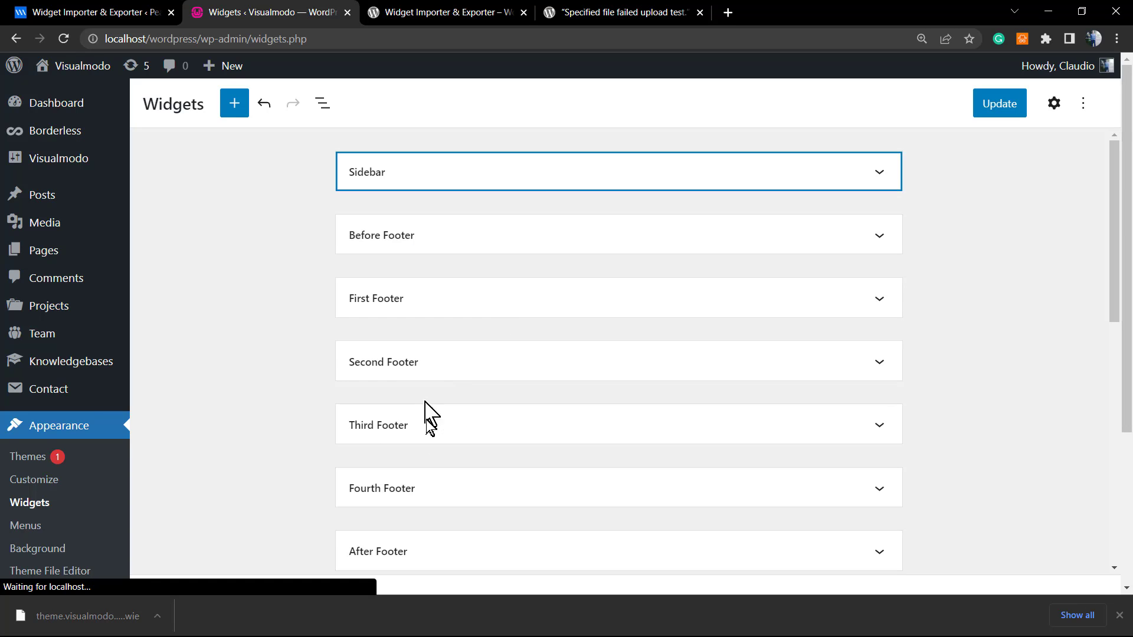
pyautogui.scroll(-3, 435, 476)
pyautogui.click(433, 466)
pyautogui.scroll(-3, 466, 451)
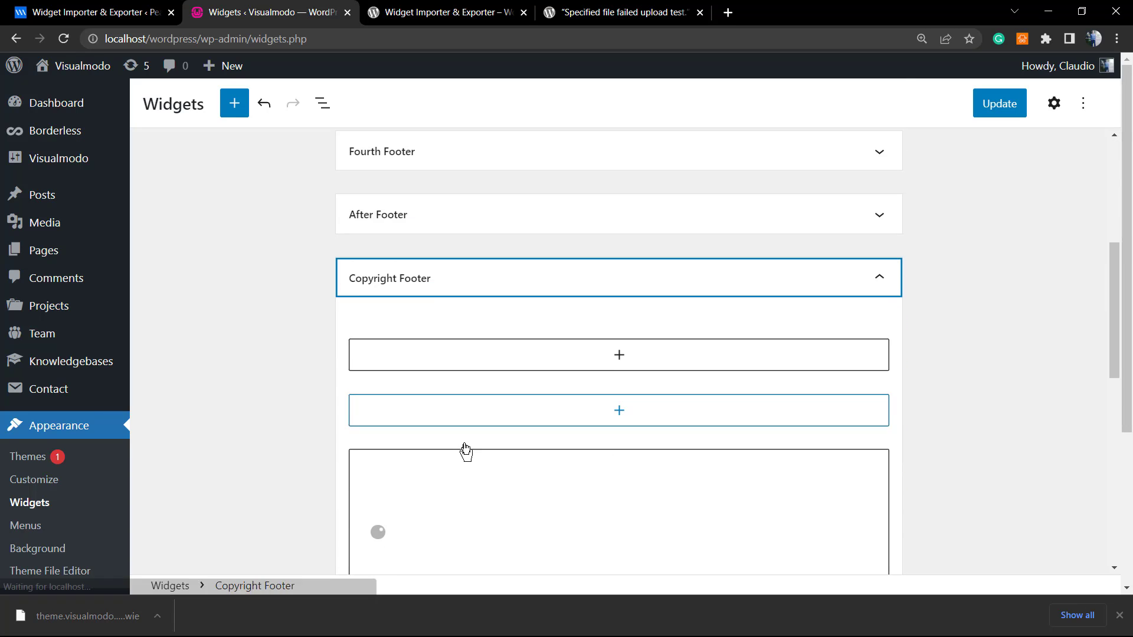
pyautogui.scroll(-3, 452, 433)
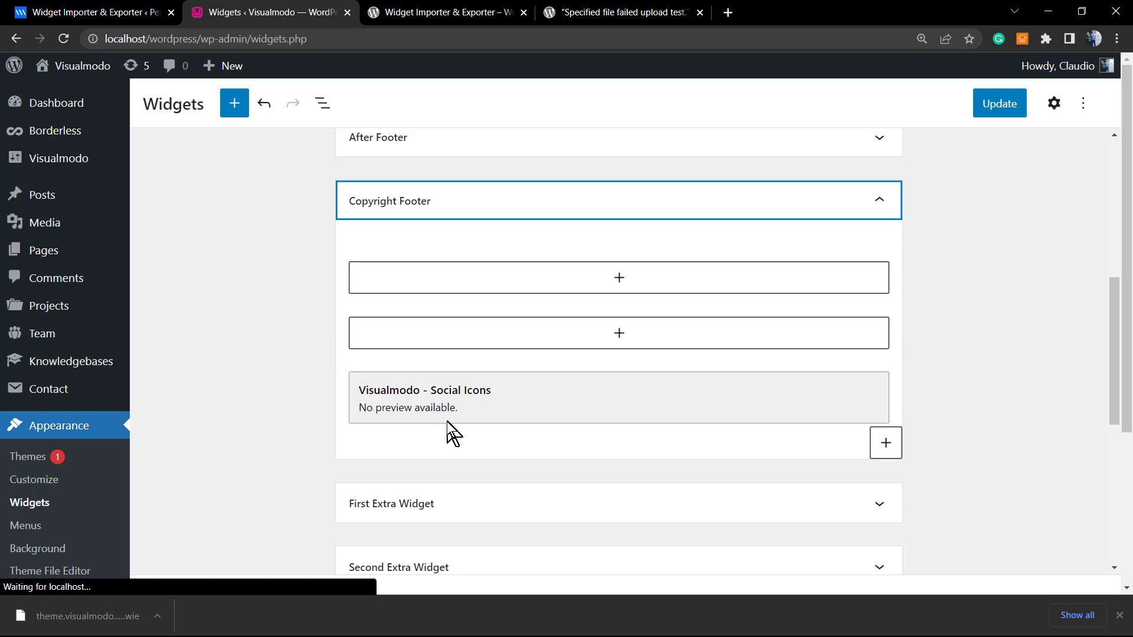
pyautogui.scroll(-3, 447, 421)
# Expand the First Extra Widget and Second Extra Widget areas to check them for imported widgets.
pyautogui.click(427, 357)
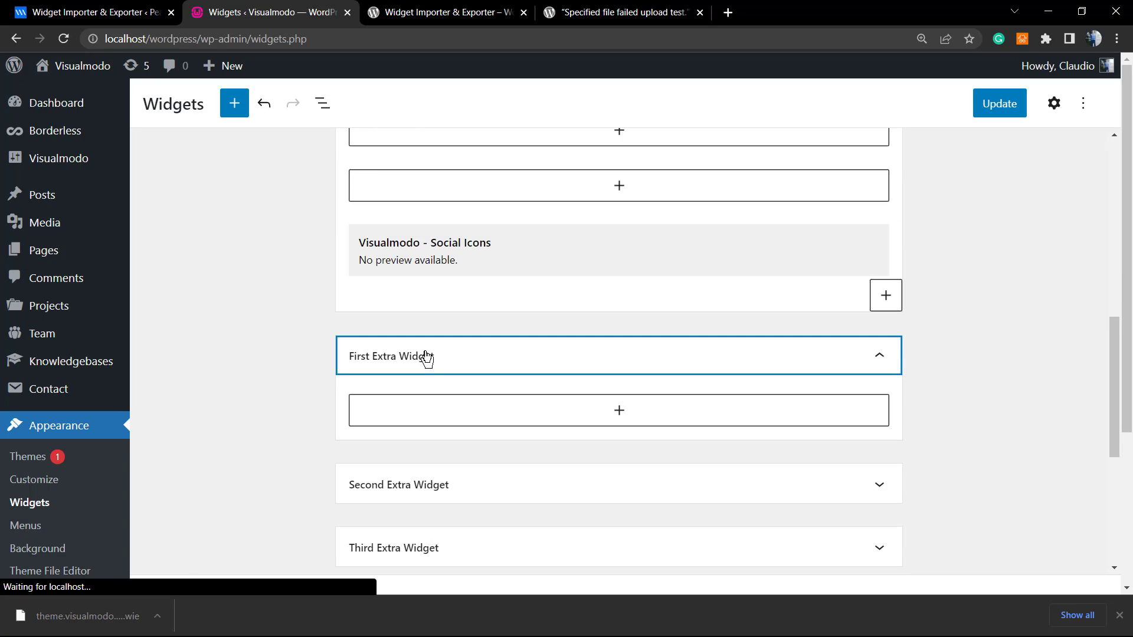
pyautogui.click(427, 356)
pyautogui.click(426, 355)
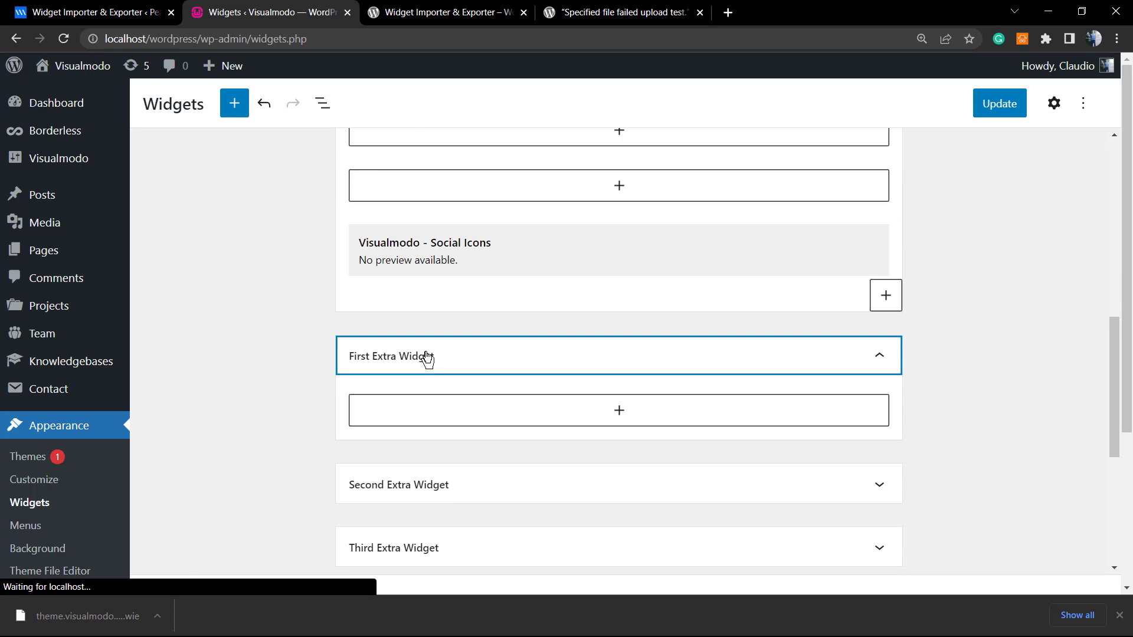
pyautogui.click(450, 483)
pyautogui.scroll(-1, 455, 442)
pyautogui.click(439, 409)
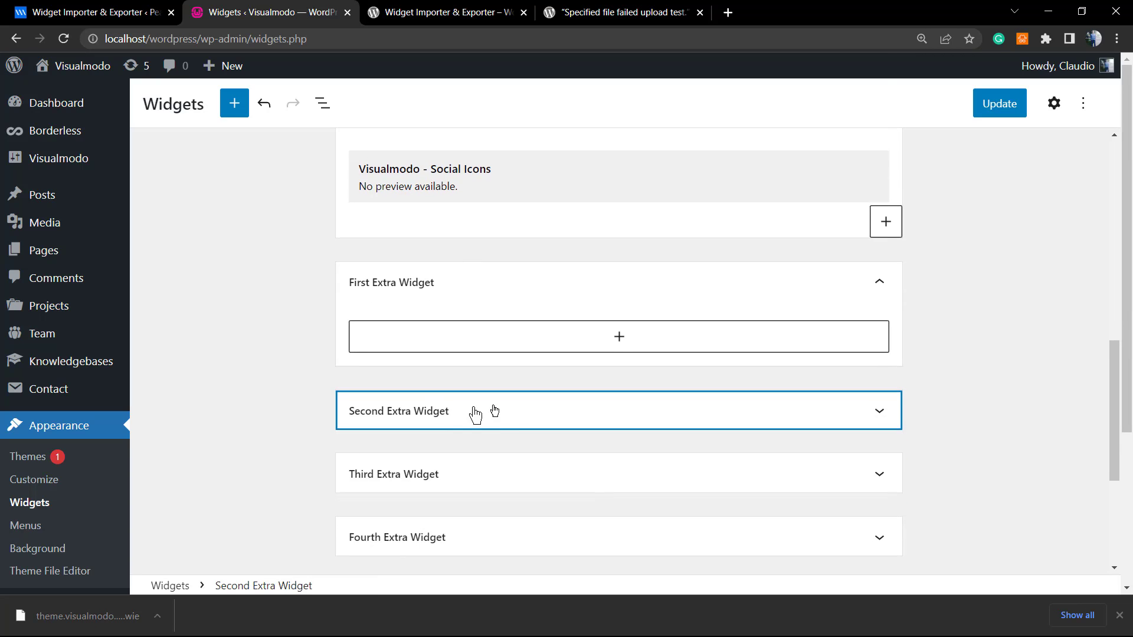
pyautogui.scroll(2, 472, 413)
pyautogui.click(454, 433)
# Expand the First Footer area to inspect its imported widgets and collapse it again.
pyautogui.scroll(7, 458, 437)
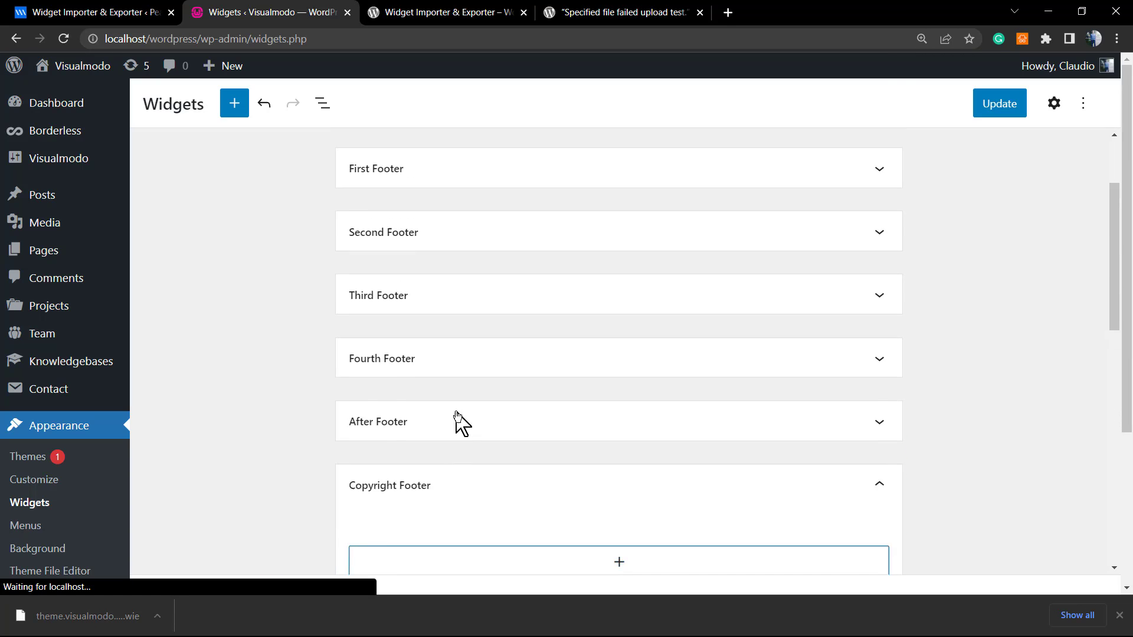
pyautogui.click(416, 315)
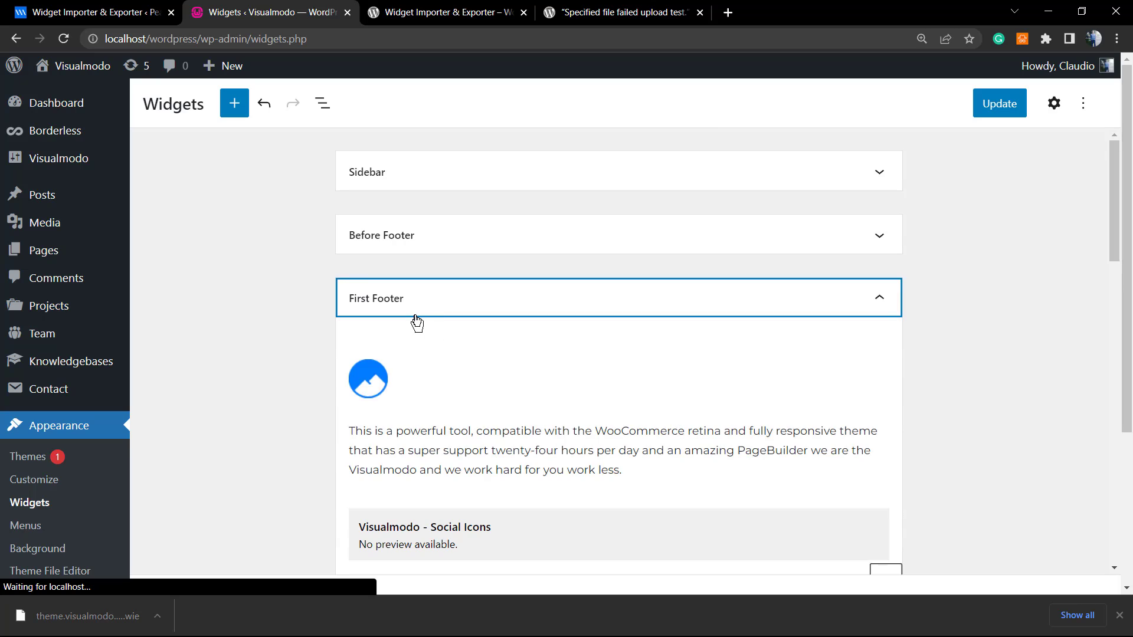
pyautogui.click(417, 319)
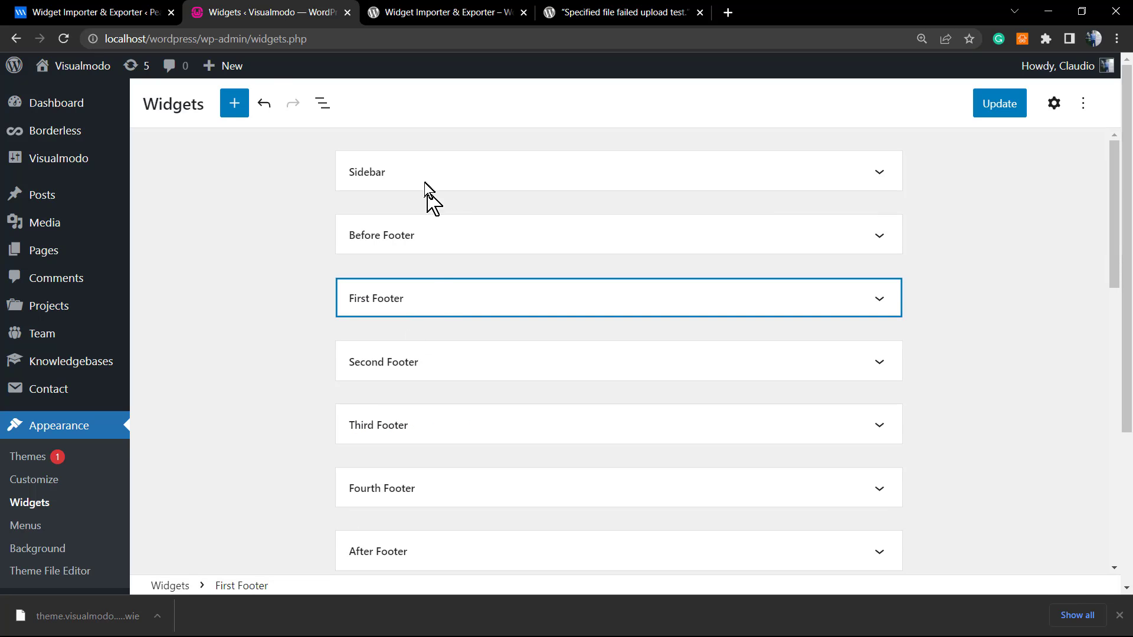
# Open the local Visualmodo site in a new tab and review the imported widgets in its sidebar and footer.
pyautogui.moveTo(73, 66)
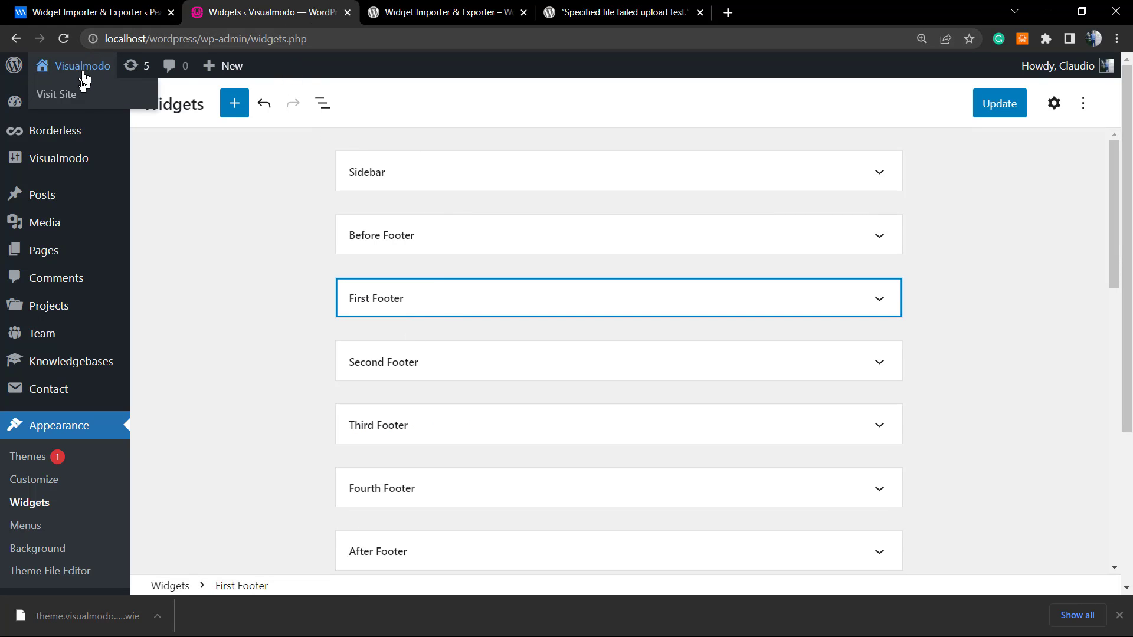
pyautogui.rightClick(72, 98)
pyautogui.click(110, 112)
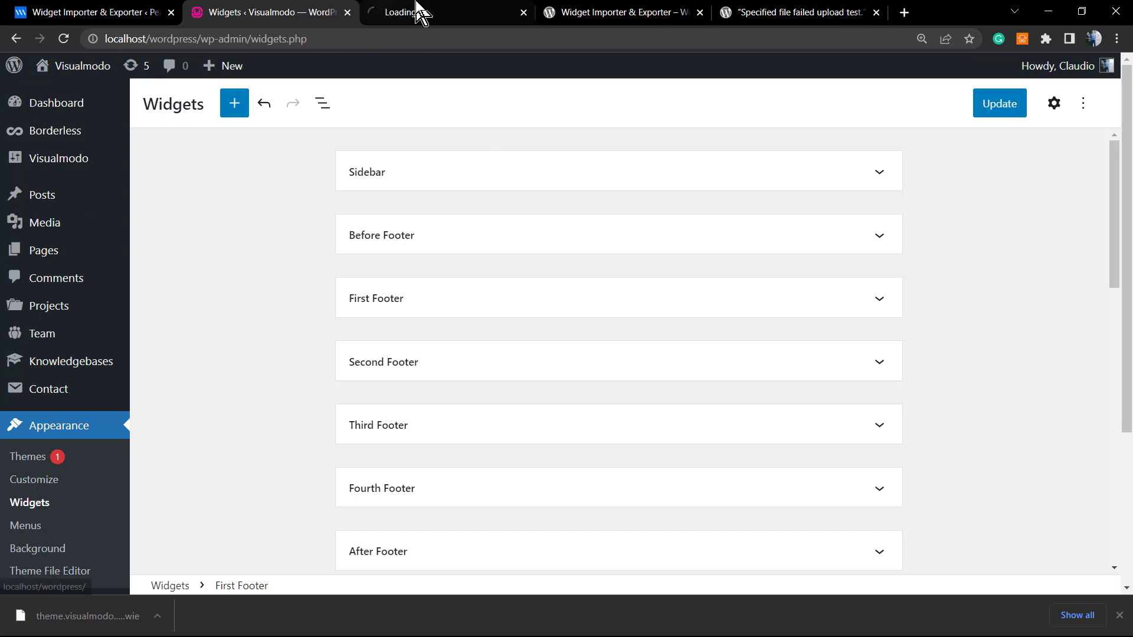
pyautogui.click(415, 11)
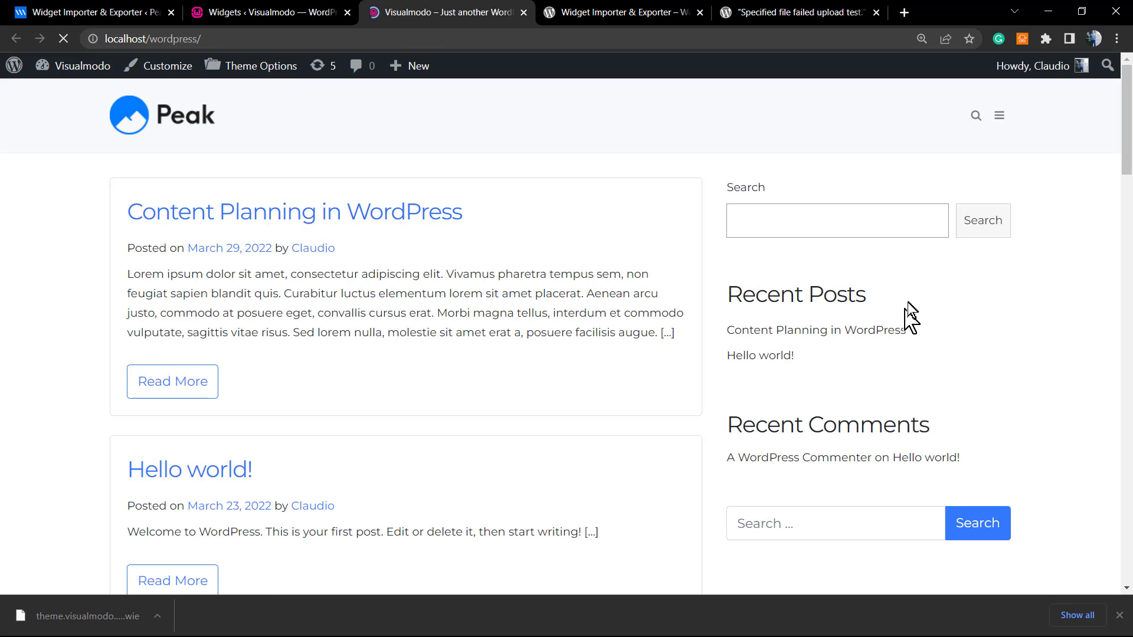
pyautogui.scroll(-10, 905, 316)
pyautogui.scroll(-15, 822, 301)
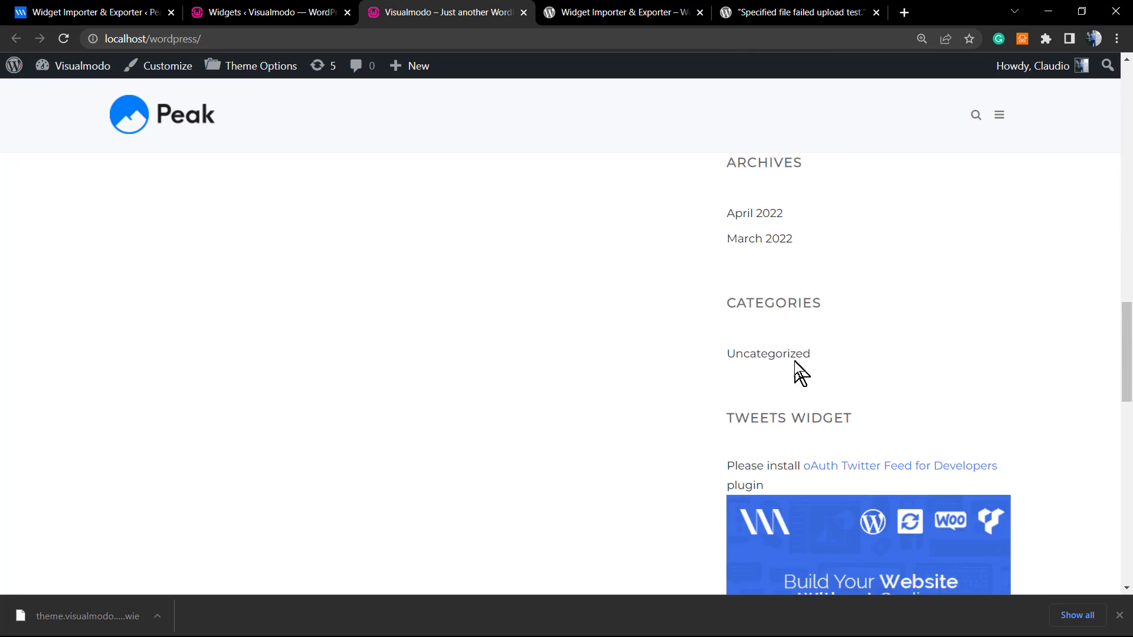
pyautogui.scroll(-3, 795, 369)
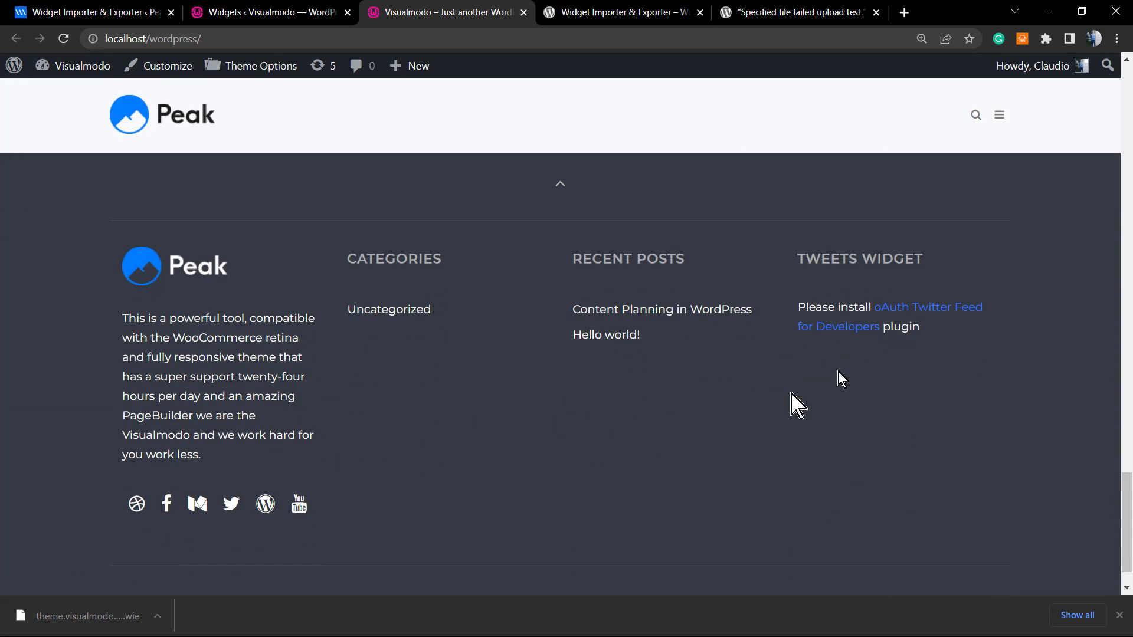
pyautogui.scroll(3, 449, 467)
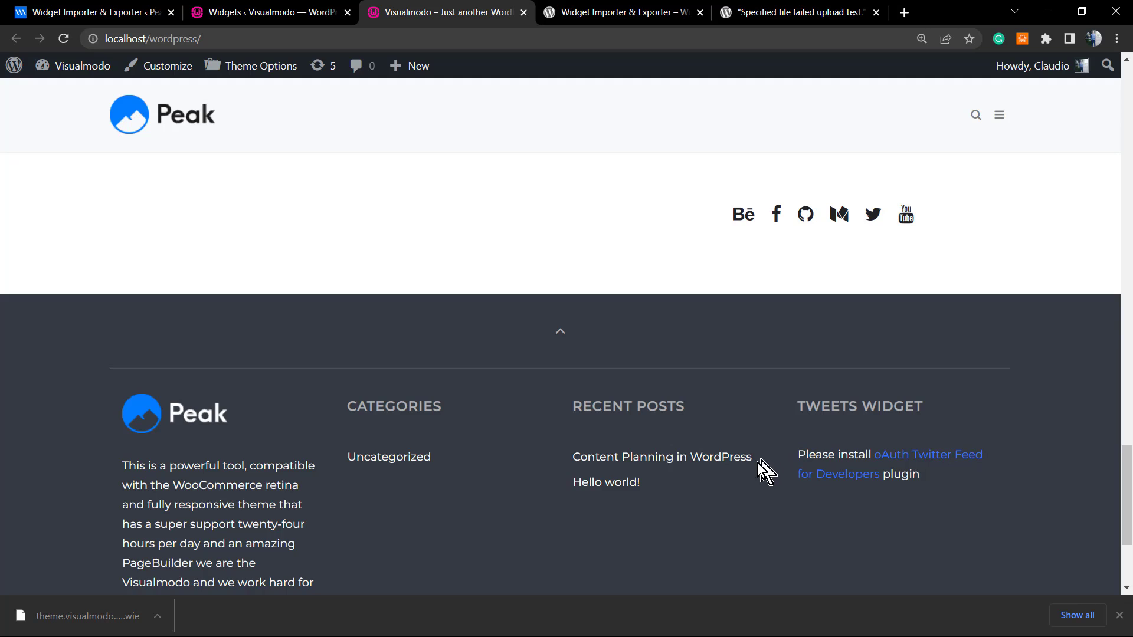
pyautogui.scroll(-4, 726, 463)
pyautogui.scroll(9, 654, 463)
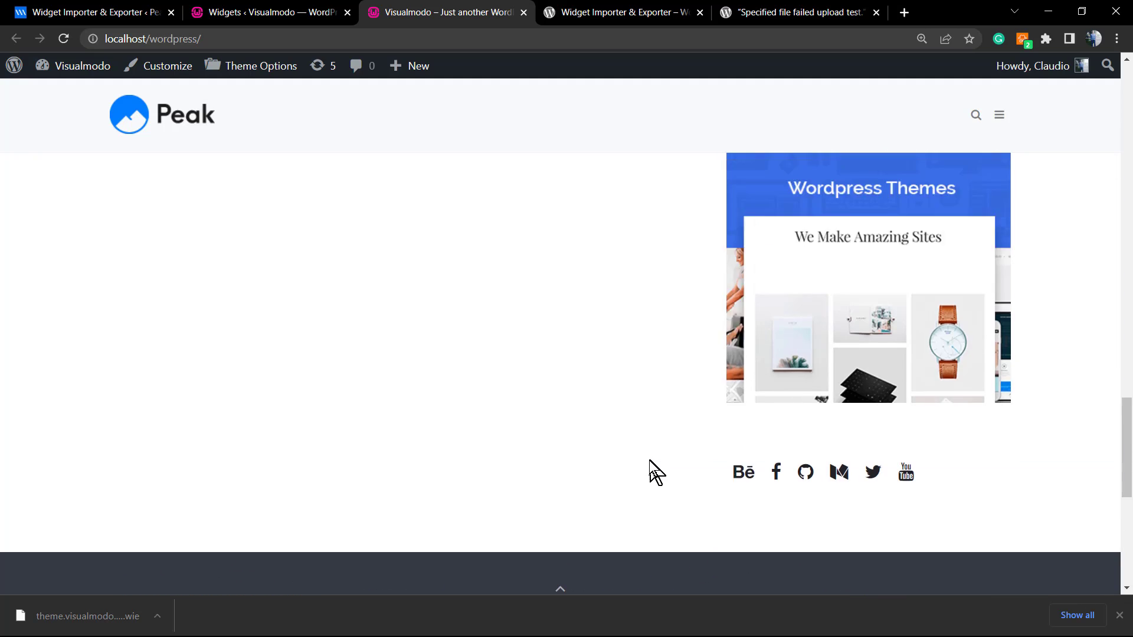
pyautogui.scroll(10, 649, 460)
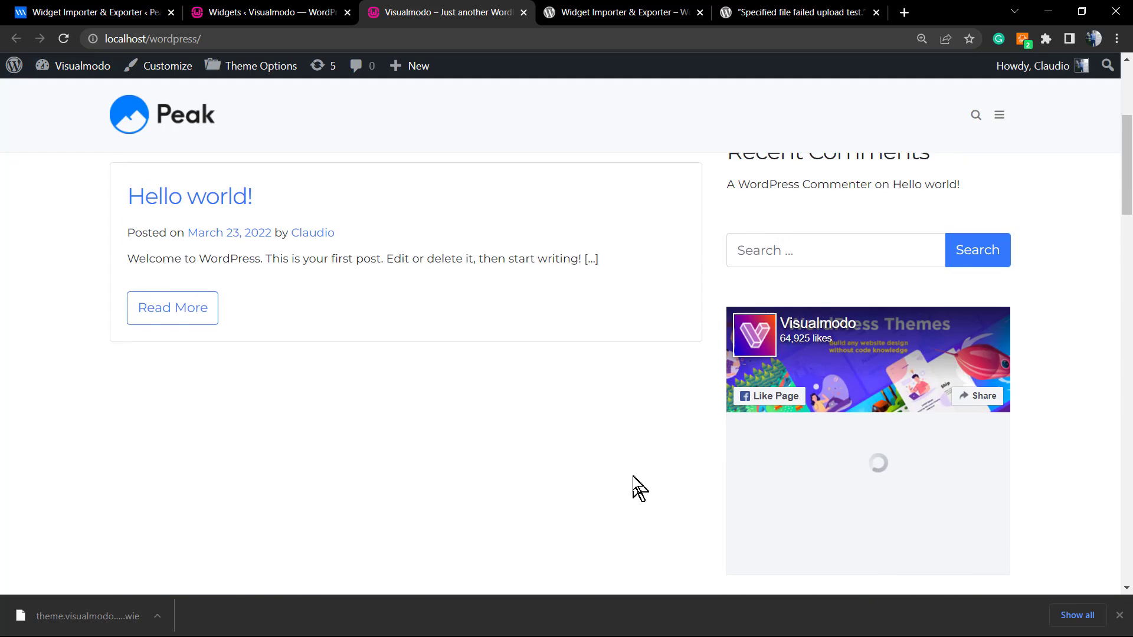
pyautogui.scroll(5, 633, 477)
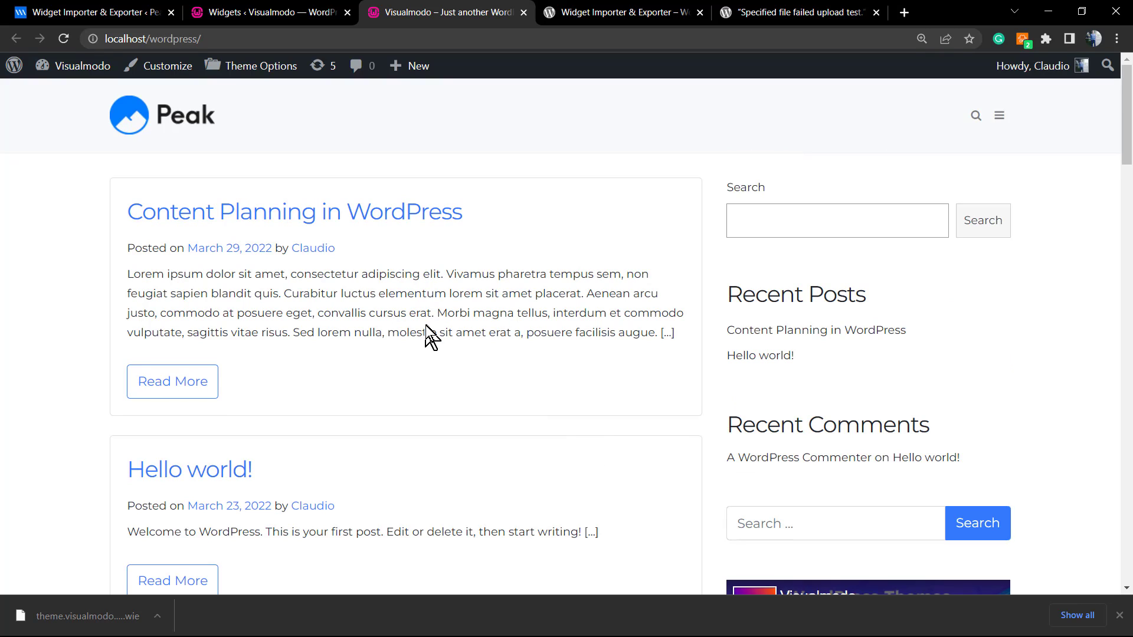
# Return to the local site's admin and open the Widget Importer & Exporter tool, leaving the Widgets editor without saving.
pyautogui.click(248, 10)
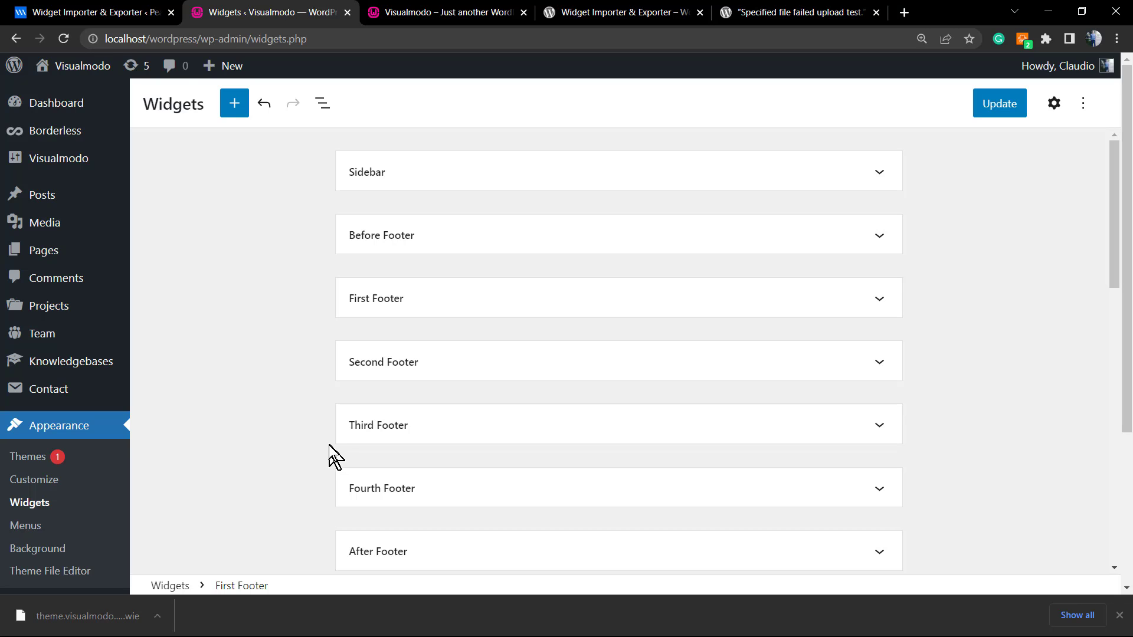
pyautogui.scroll(-1, 99, 468)
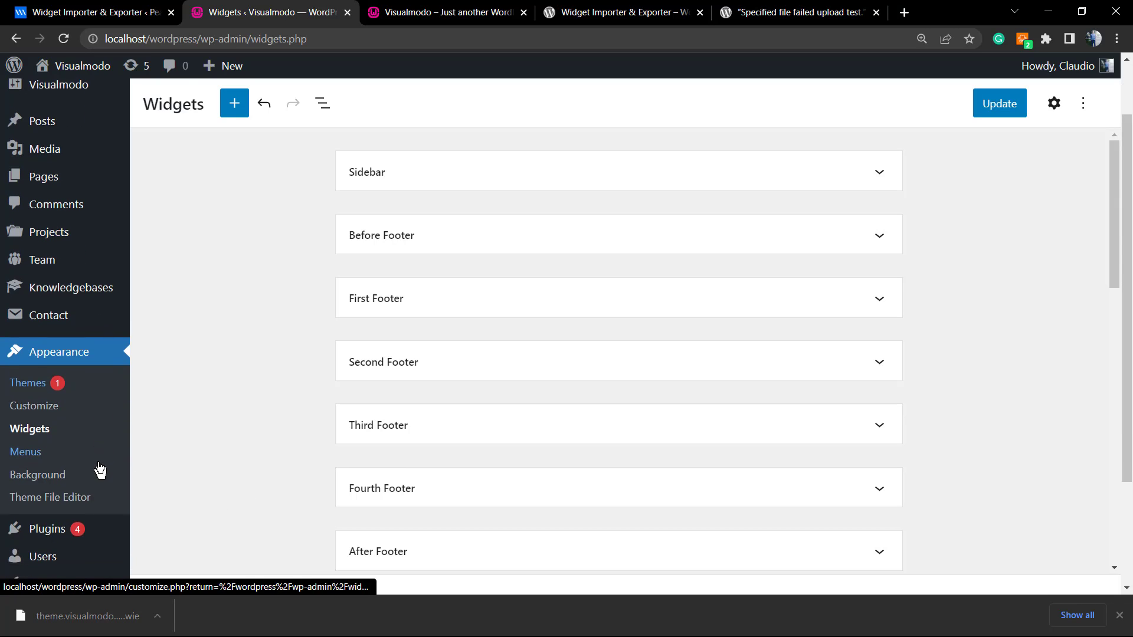
pyautogui.scroll(-1, 99, 469)
pyautogui.moveTo(90, 509)
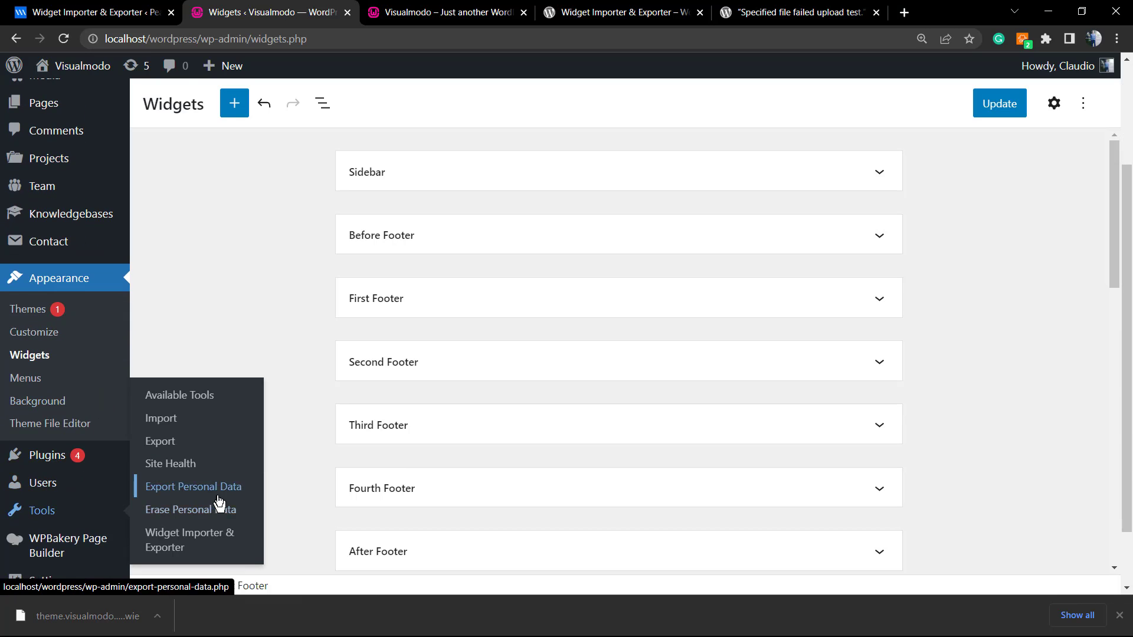
pyautogui.click(203, 537)
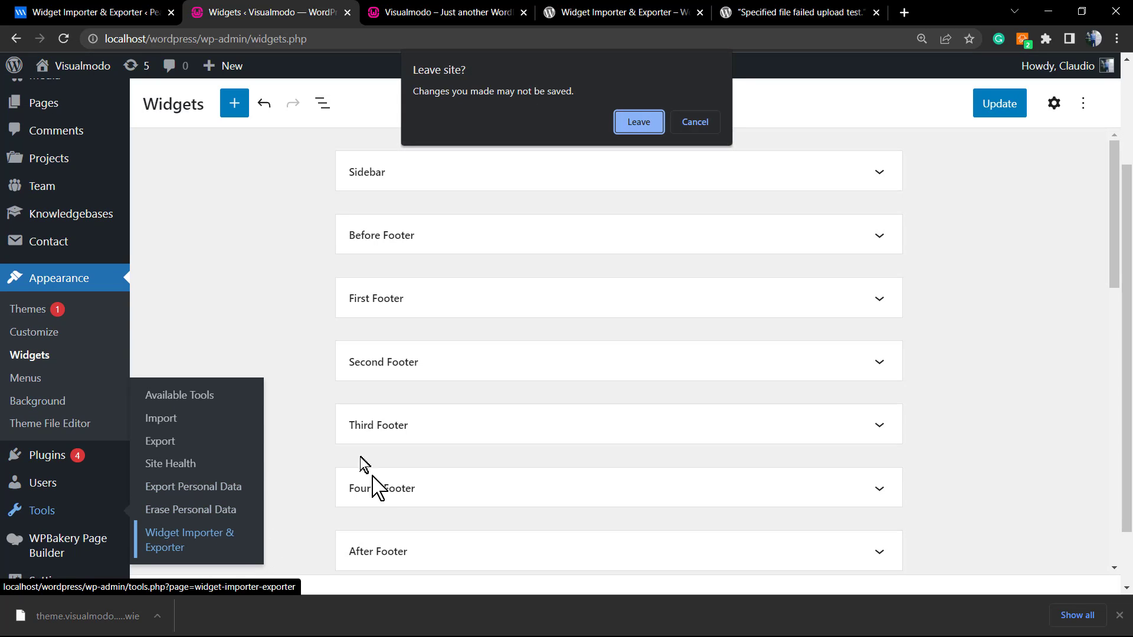
pyautogui.click(649, 121)
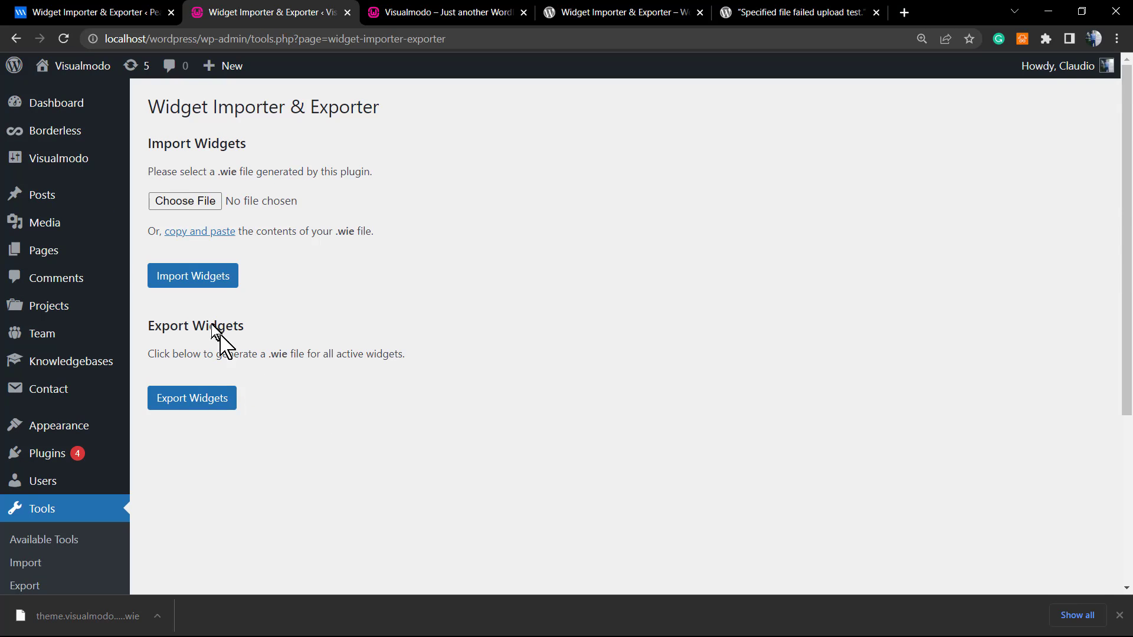
# Try to import the widgets by uploading theme.visualmodo.com-peak-widgets.wie from Downloads, and highlight the error message.
pyautogui.click(183, 203)
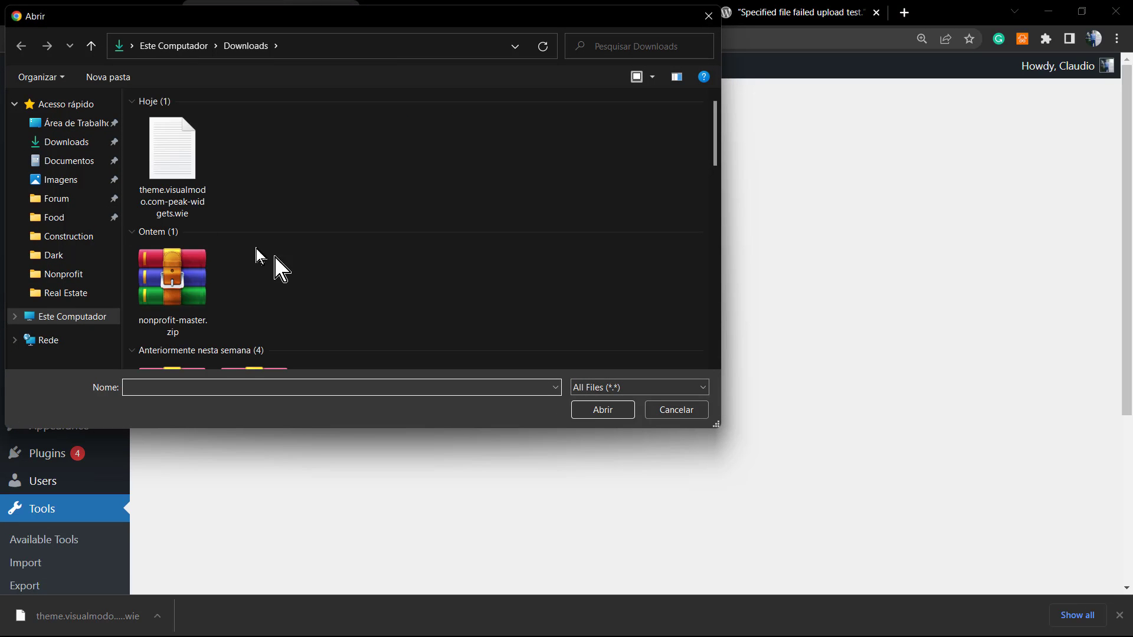
pyautogui.click(150, 168)
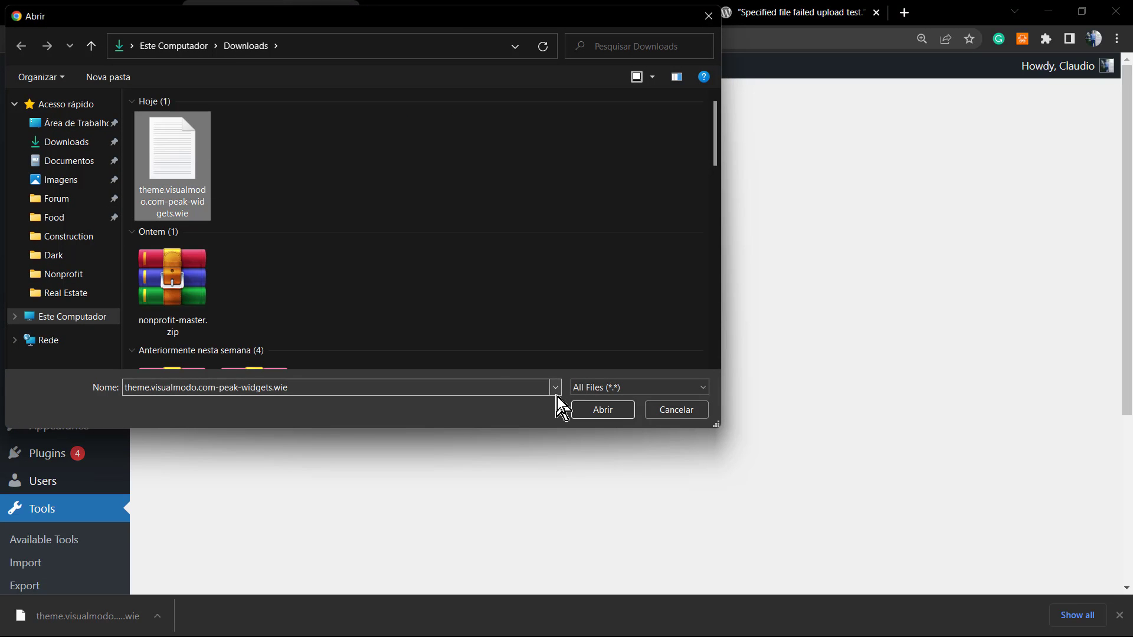
pyautogui.click(592, 412)
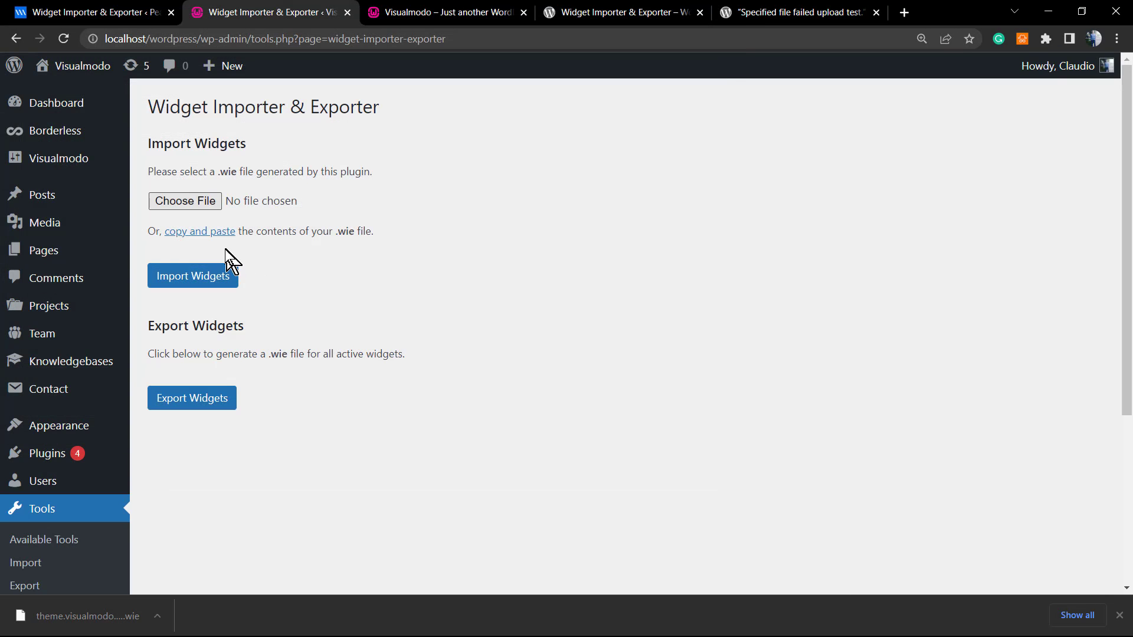
pyautogui.click(201, 287)
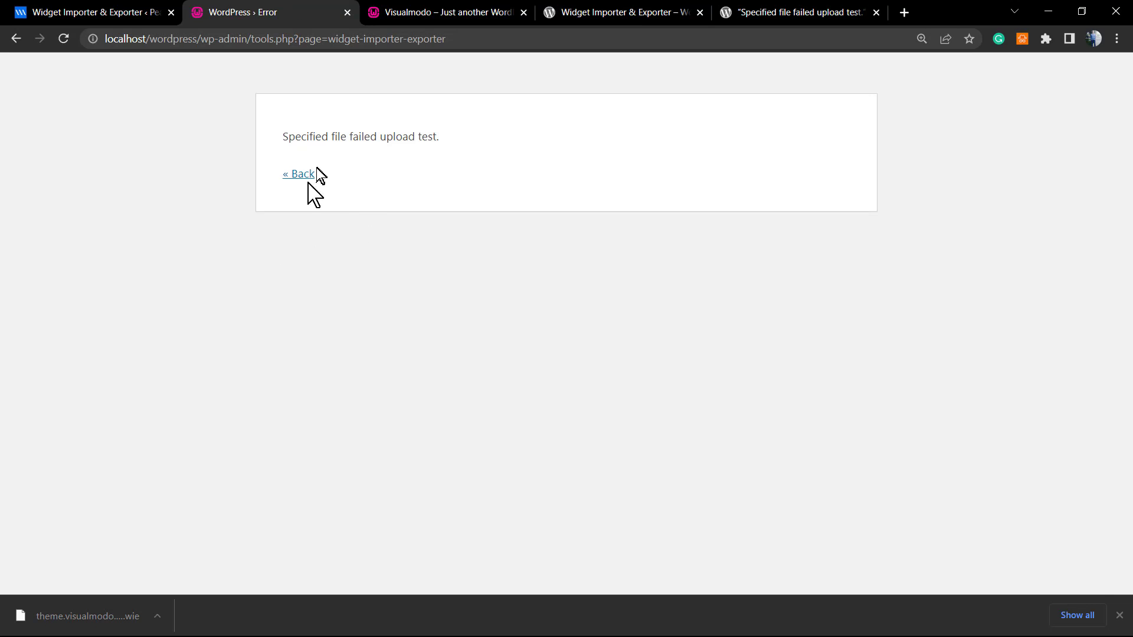
pyautogui.moveTo(471, 144); pyautogui.dragTo(352, 135)
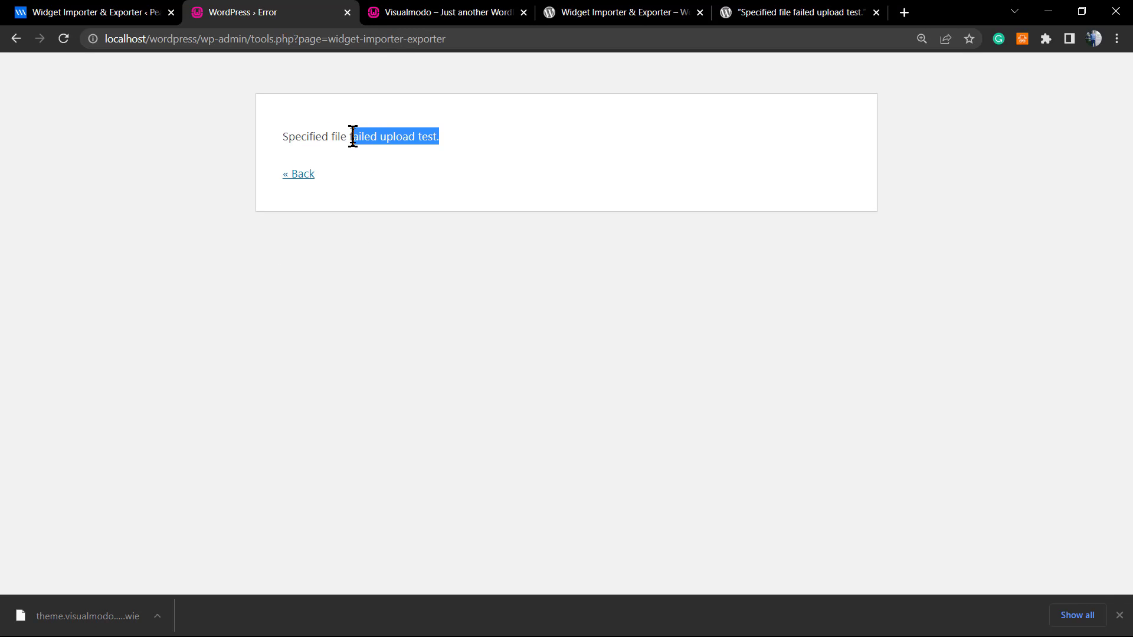
pyautogui.tripleClick(351, 136)
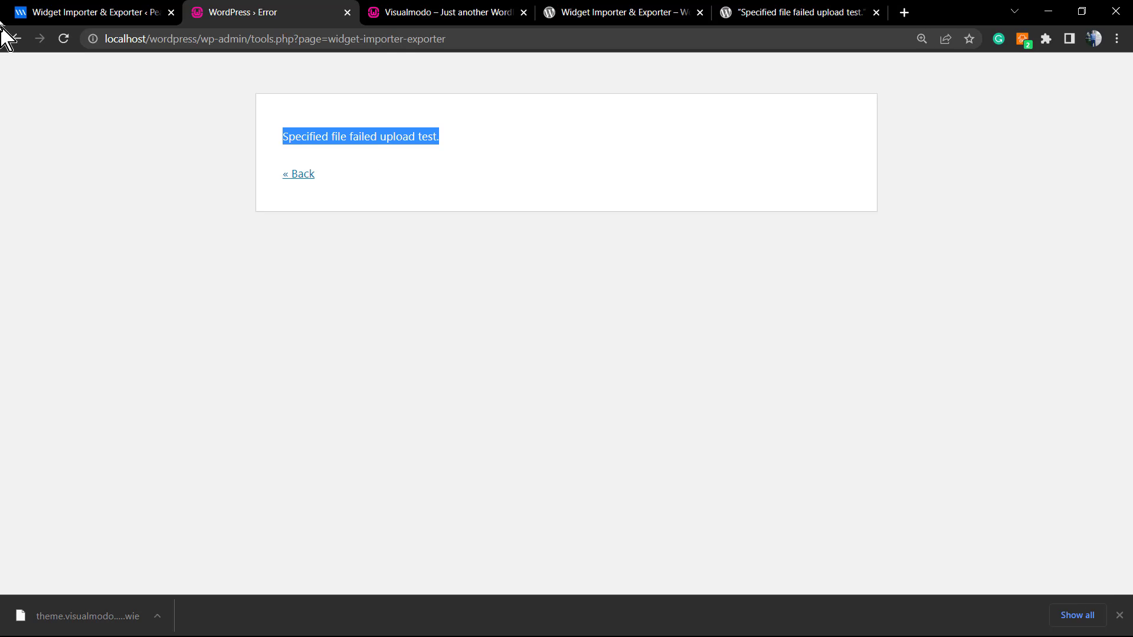
# Go back to the Widget Importer & Exporter page and open the field for pasting the .wie file contents.
pyautogui.click(16, 39)
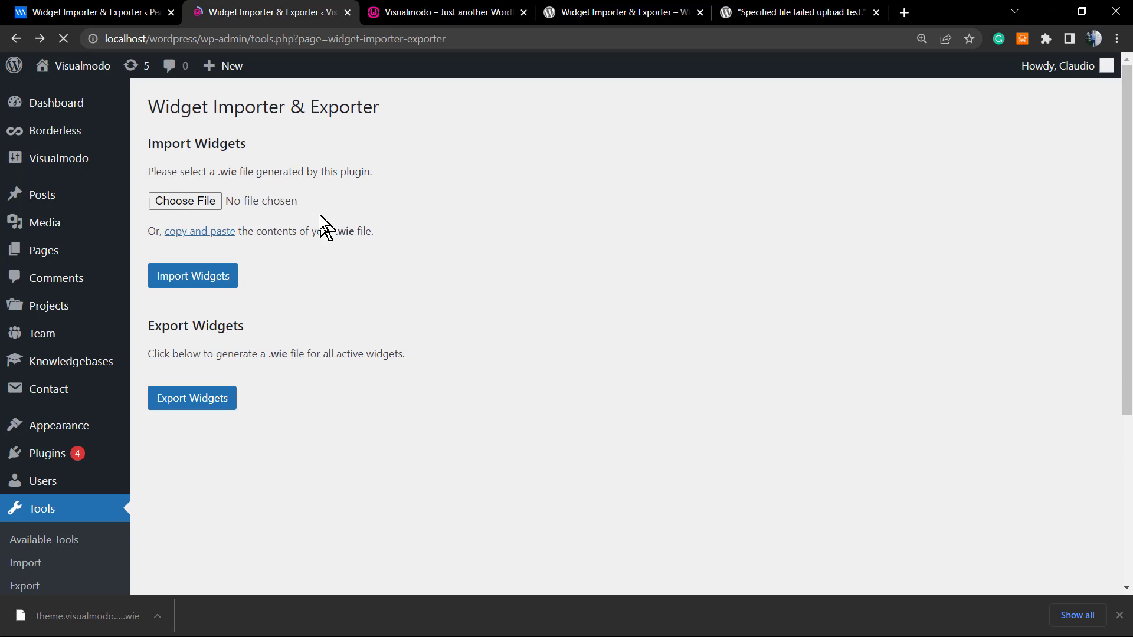
pyautogui.click(204, 232)
pyautogui.click(233, 289)
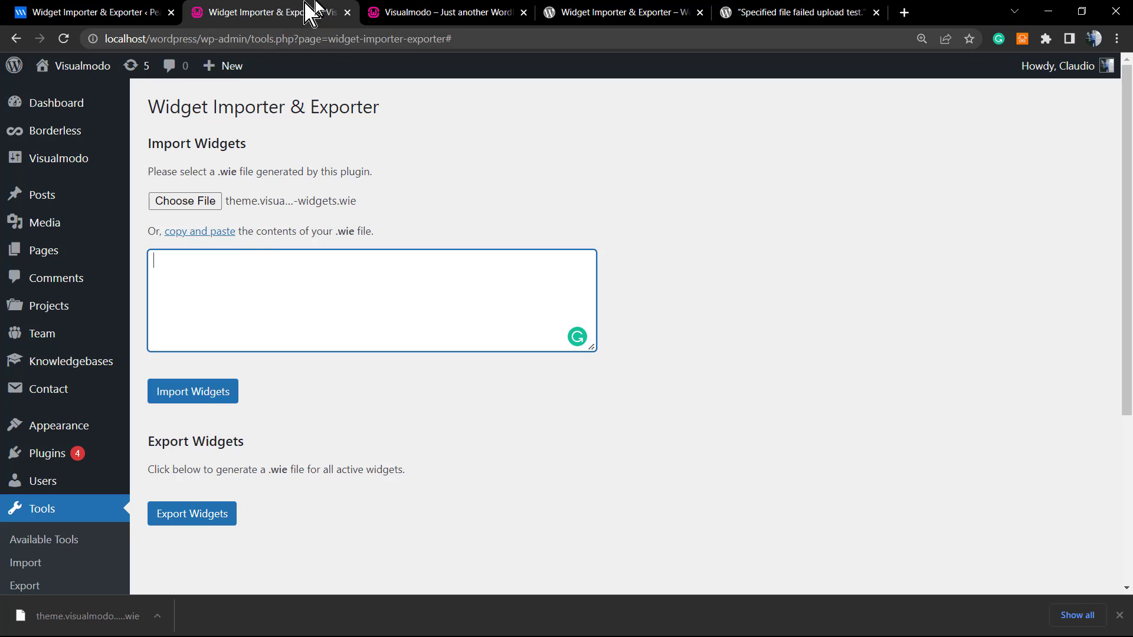
# Switch to the Widget Importer & Exporter plugin page on WordPress.org and clear the highlight on its title.
pyautogui.click(625, 11)
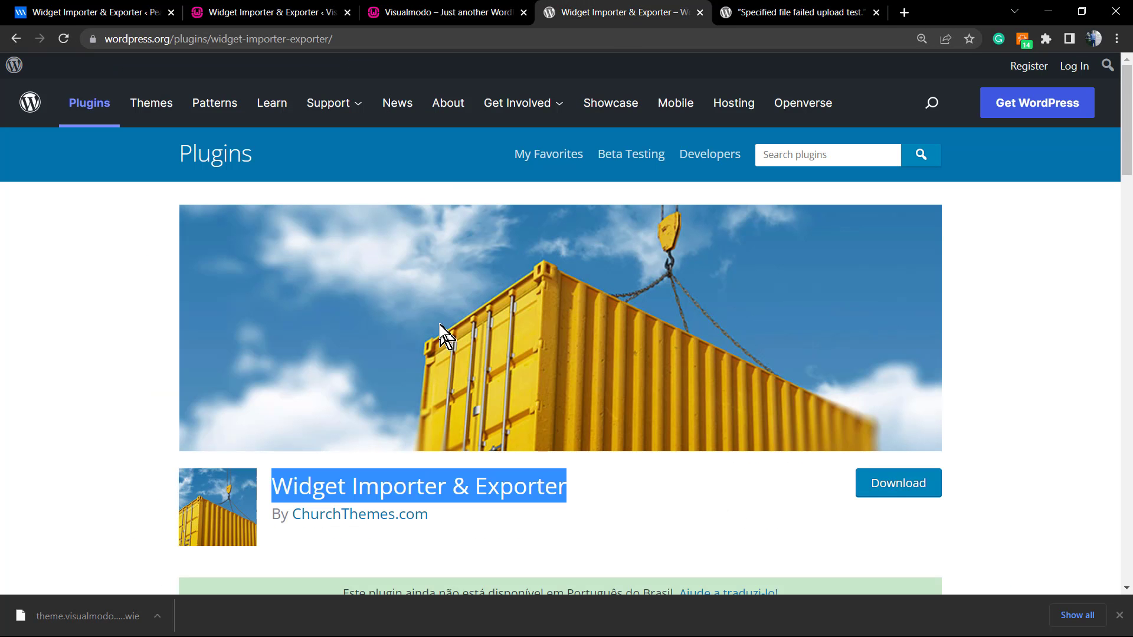
pyautogui.click(571, 487)
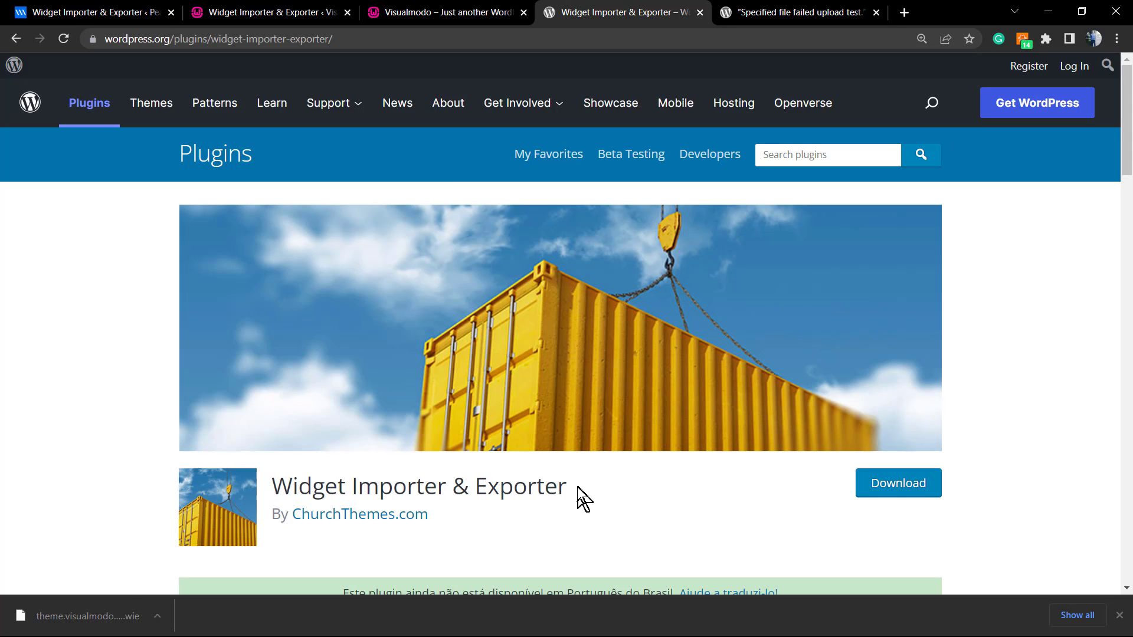